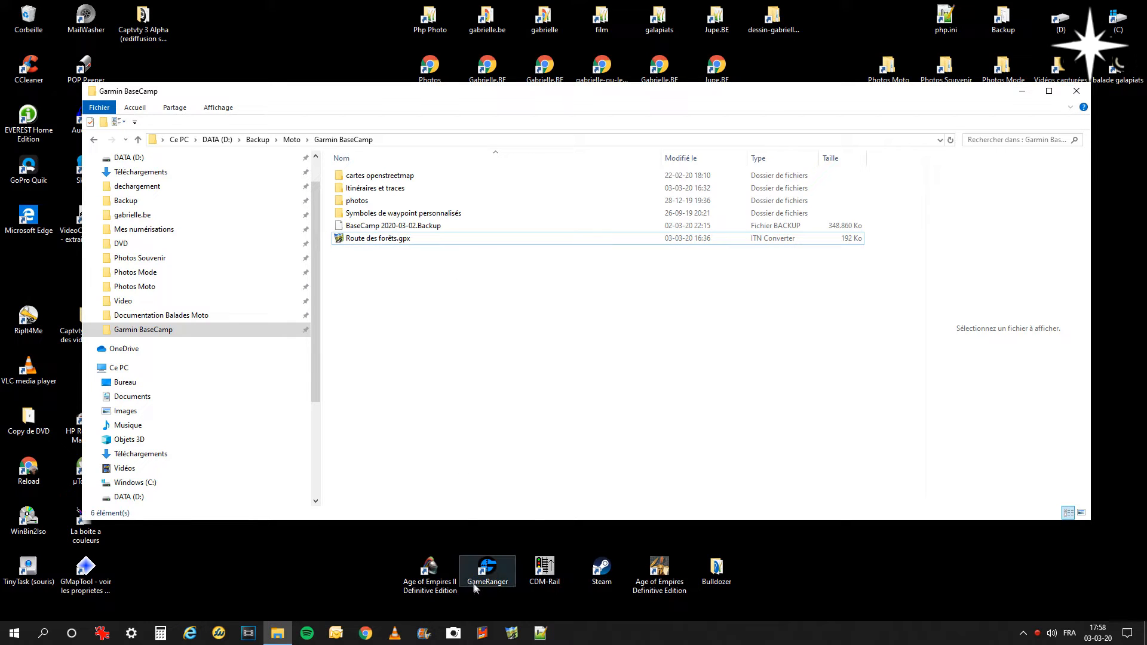
# Switch to Garmin BaseCamp and create a new list folder named "ma balade" in Ma Collection
pyautogui.click(483, 635)
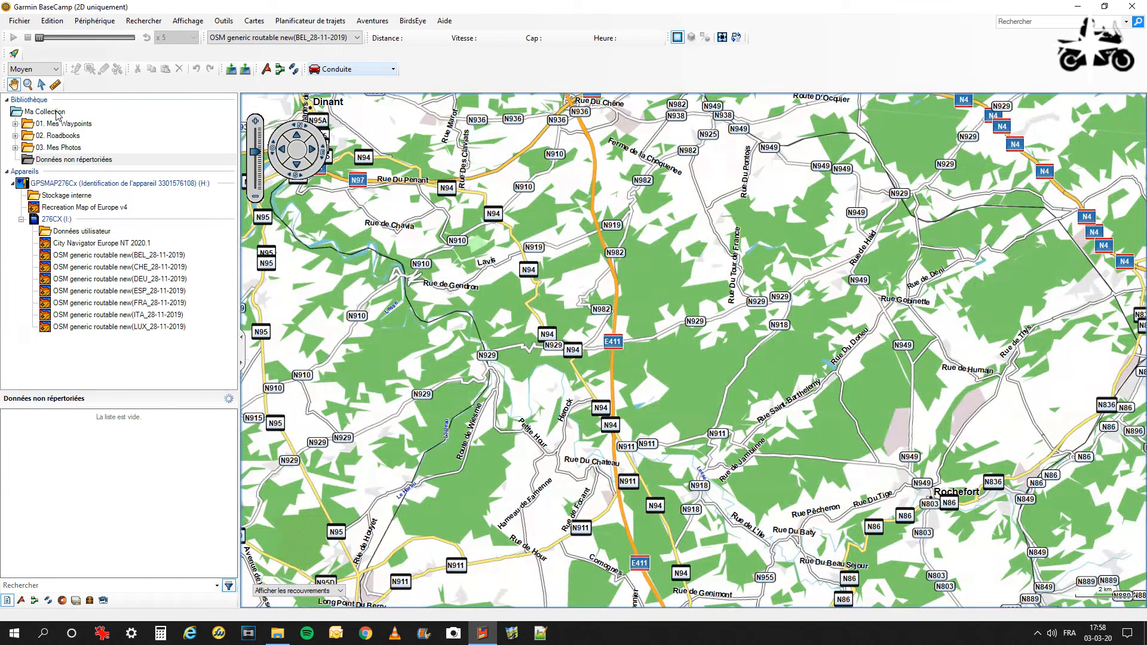
pyautogui.rightClick(60, 115)
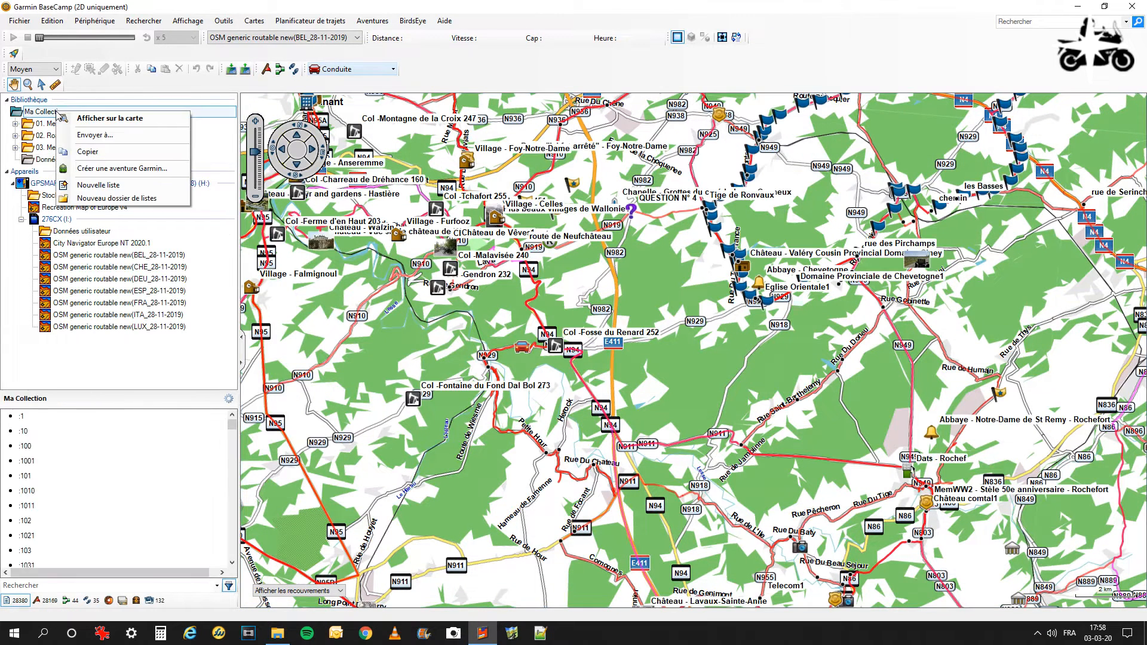
pyautogui.click(125, 199)
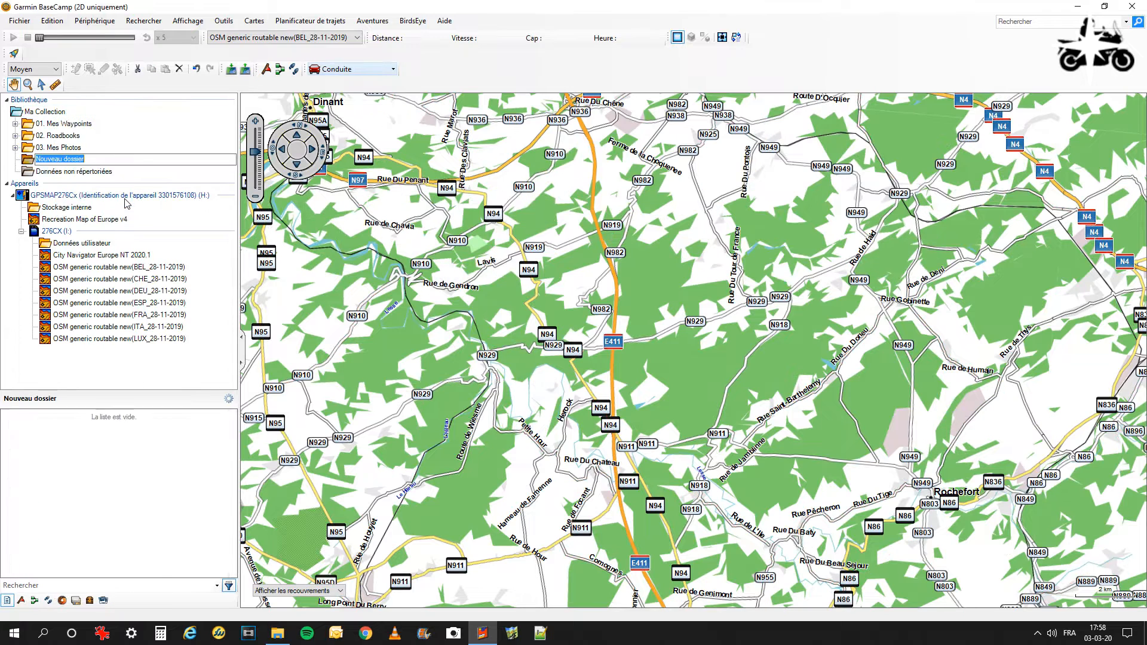
pyautogui.write('ma balade')
pyautogui.press('Return')
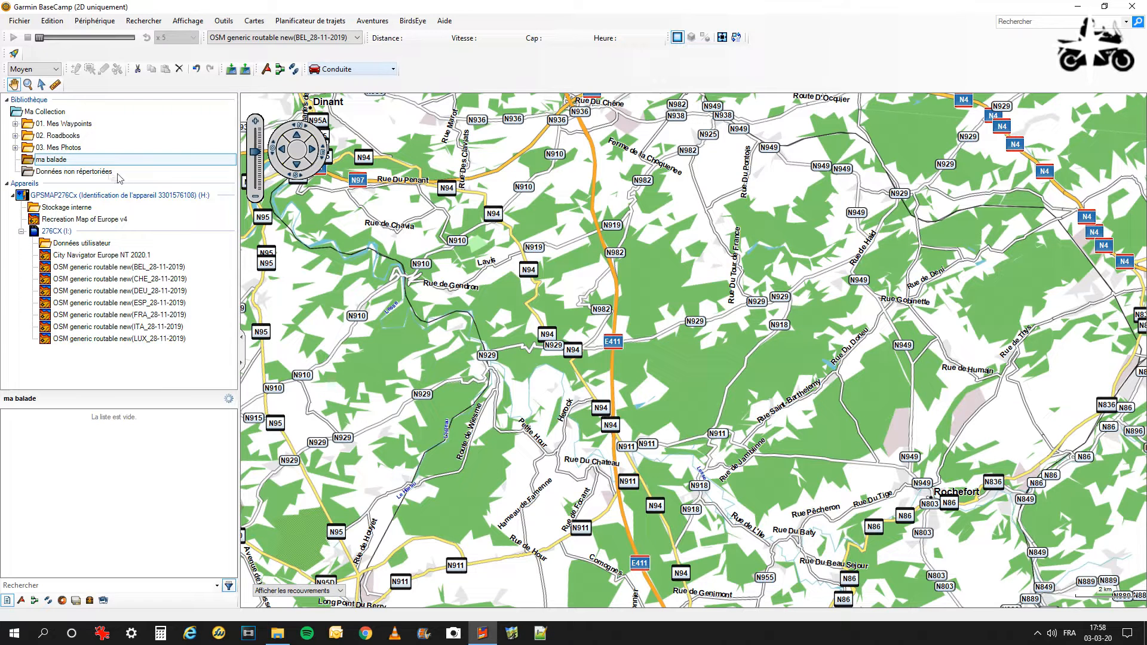
# Create a new list named "route des forêts" inside the "ma balade" folder
pyautogui.click(81, 160)
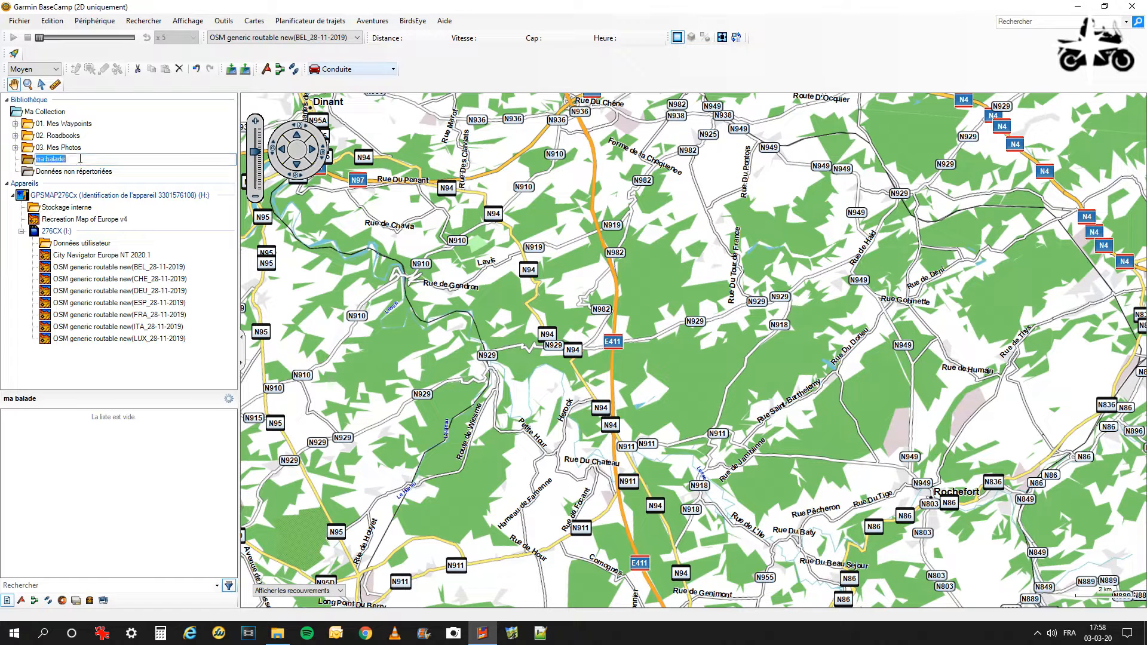
pyautogui.click(79, 174)
pyautogui.click(67, 162)
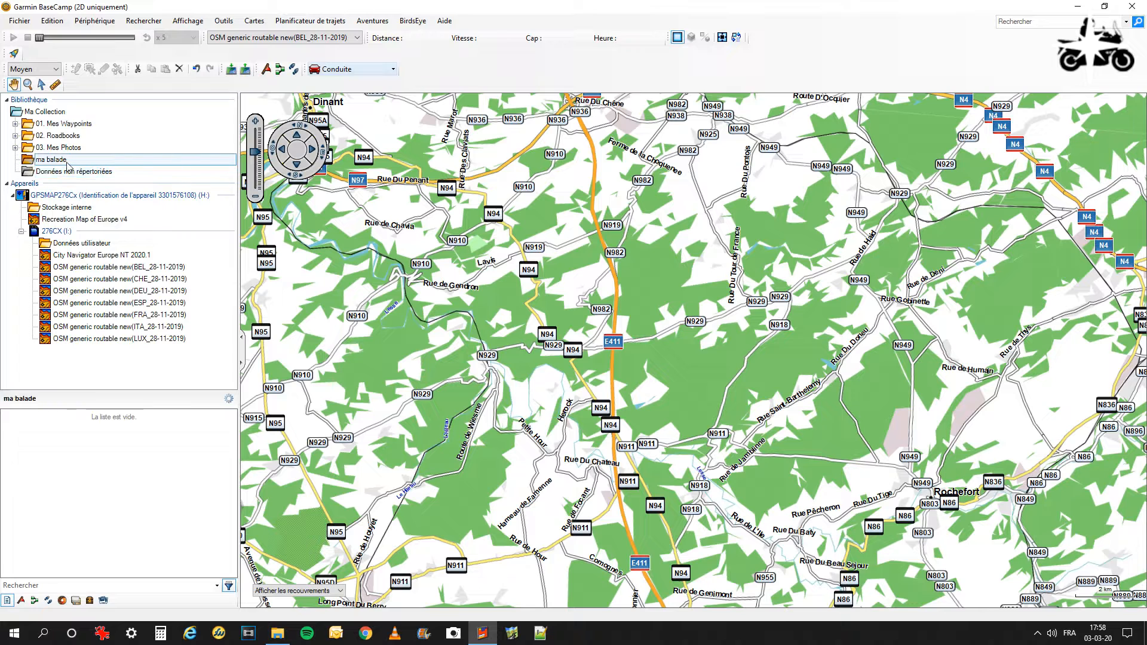
pyautogui.rightClick(68, 166)
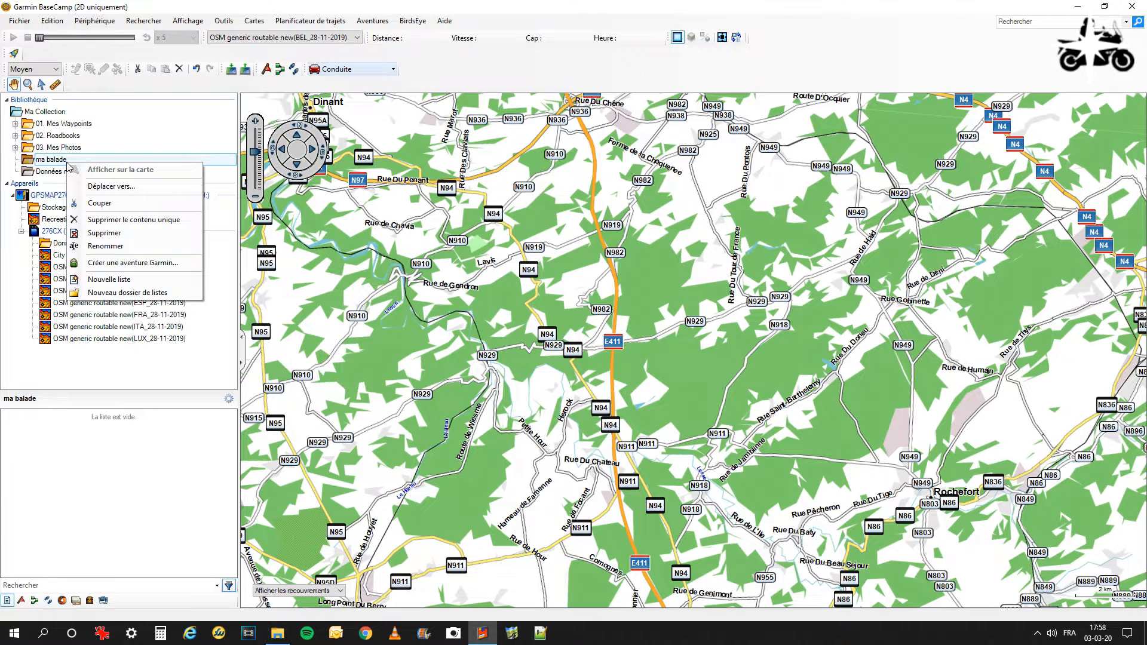
pyautogui.click(153, 285)
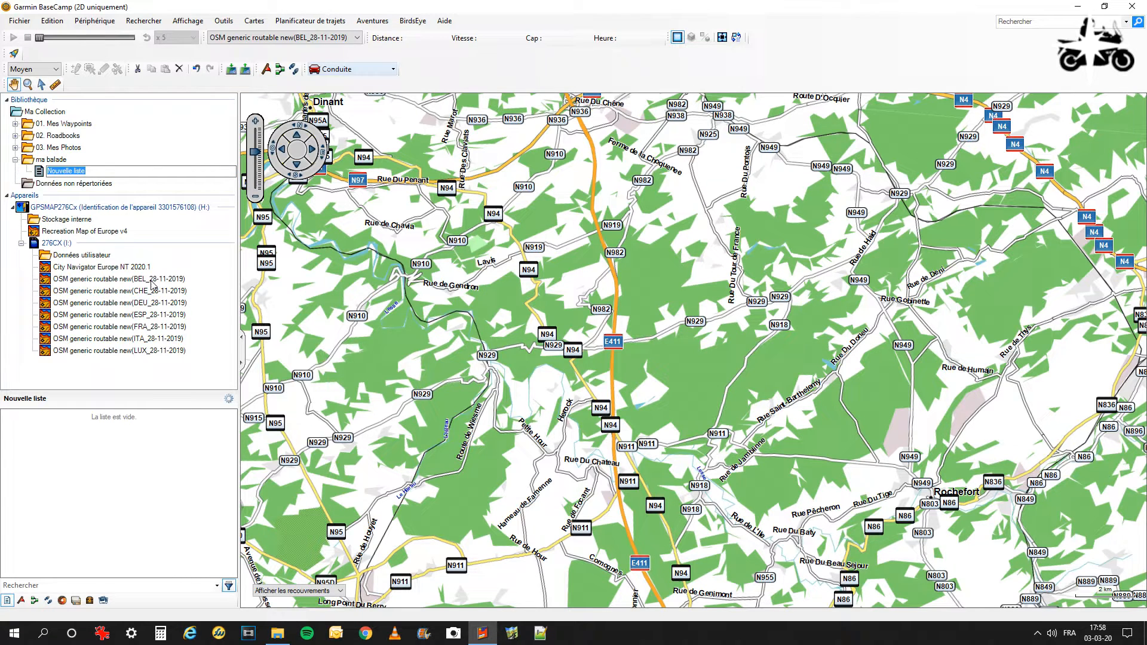
pyautogui.write('route des forêt')
pyautogui.press('Return')
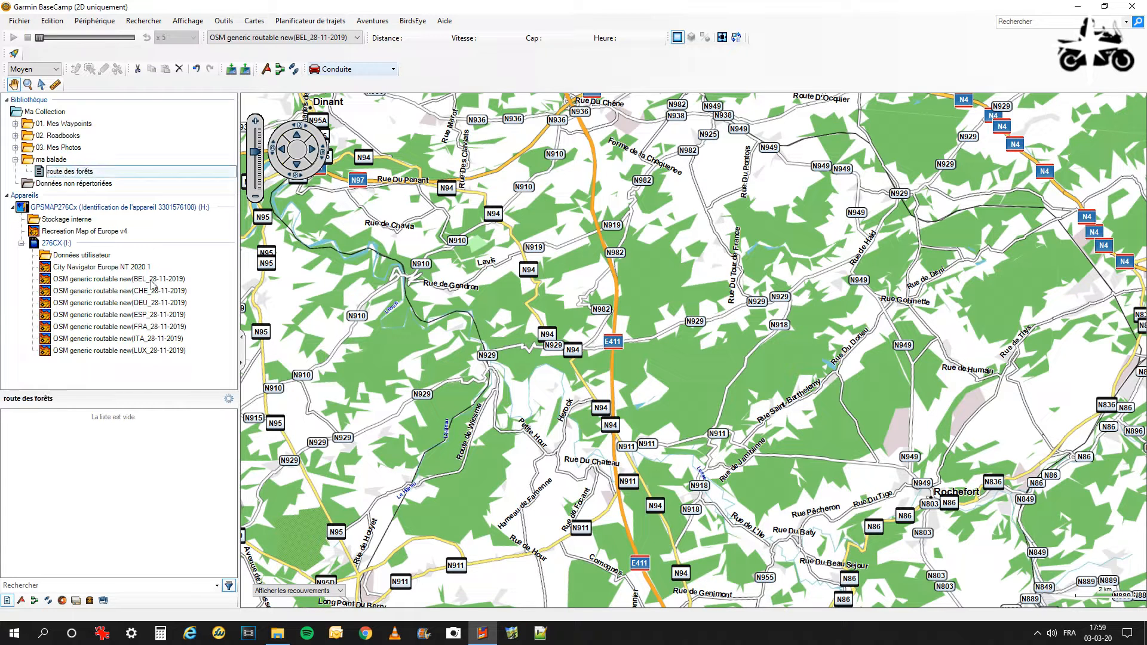
# Import Route des forêts.gpx from the Garmin BaseCamp folder in File Explorer into the "route des forêts" list, then return to BaseCamp
pyautogui.click(278, 636)
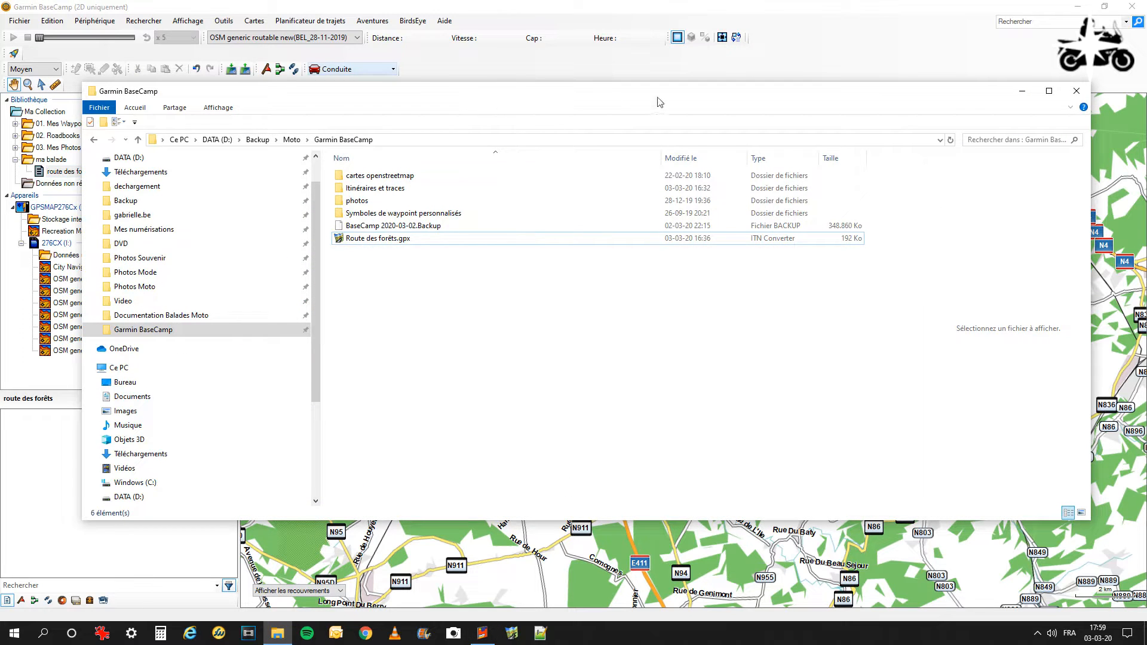
pyautogui.moveTo(484, 91); pyautogui.dragTo(731, 111)
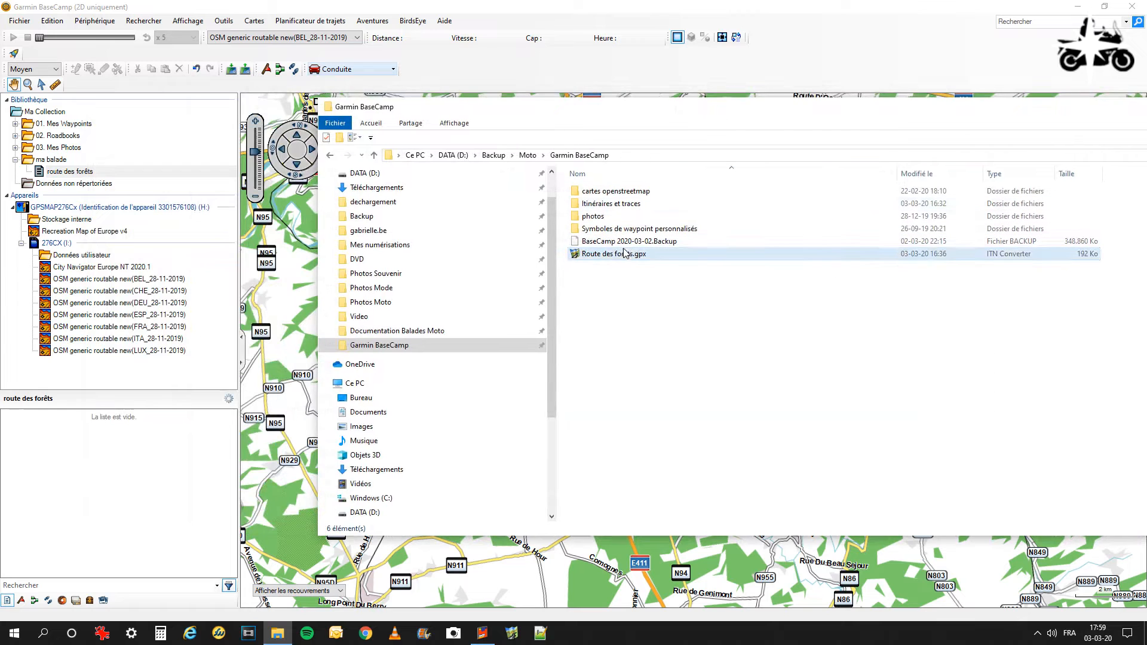
pyautogui.moveTo(629, 256); pyautogui.dragTo(74, 173)
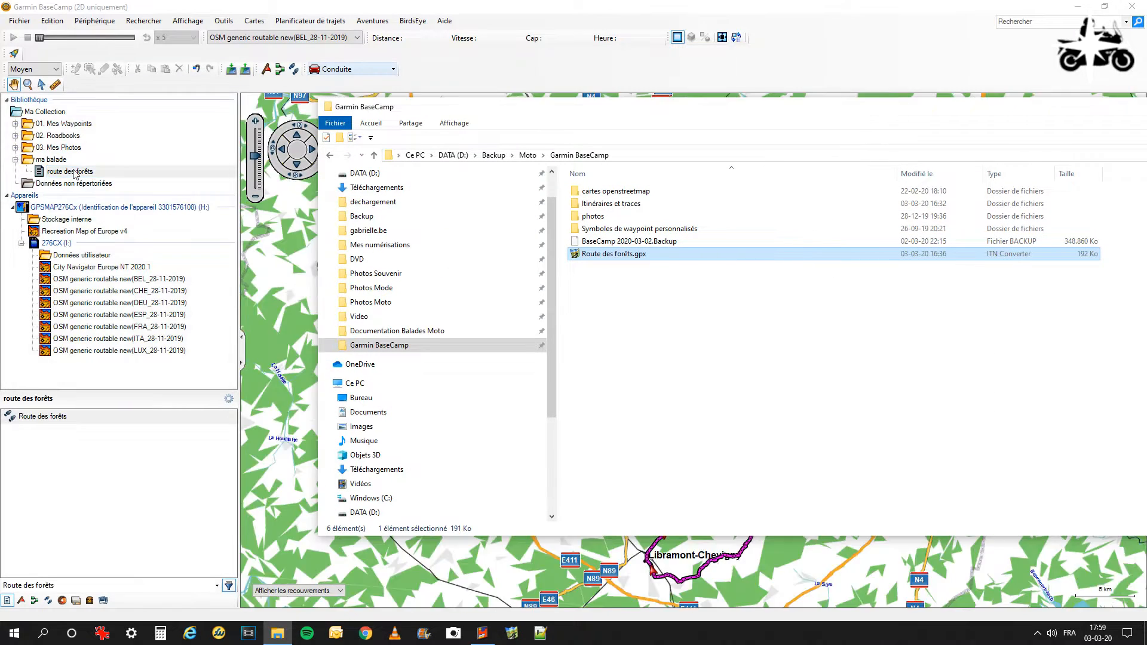
pyautogui.moveTo(743, 108); pyautogui.dragTo(392, 128)
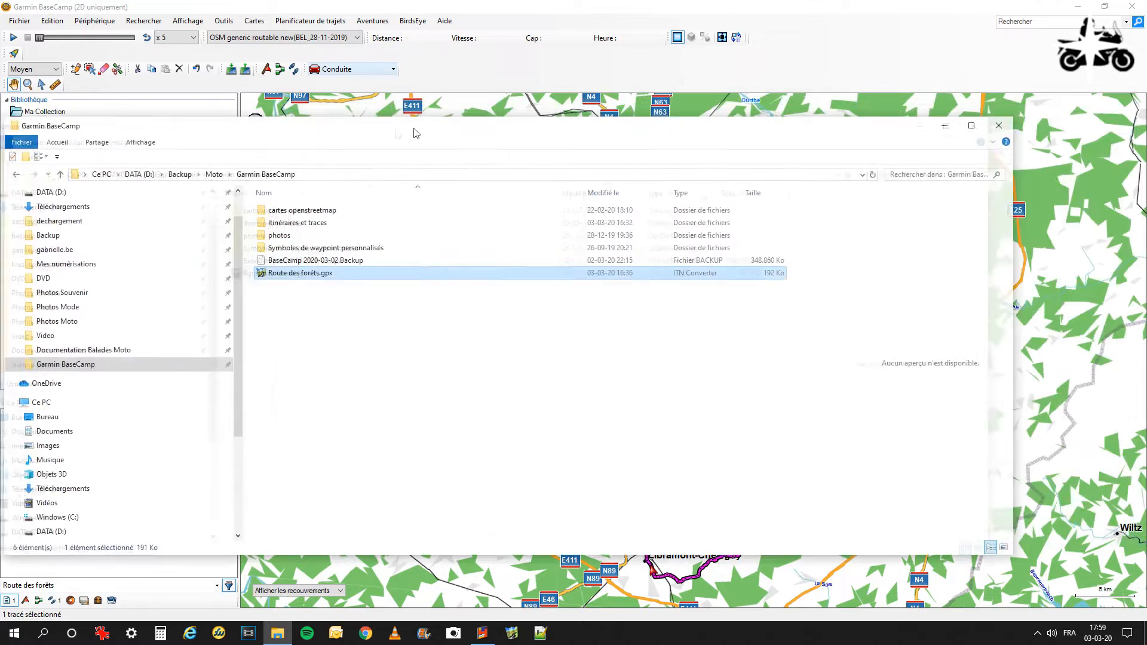
pyautogui.click(907, 127)
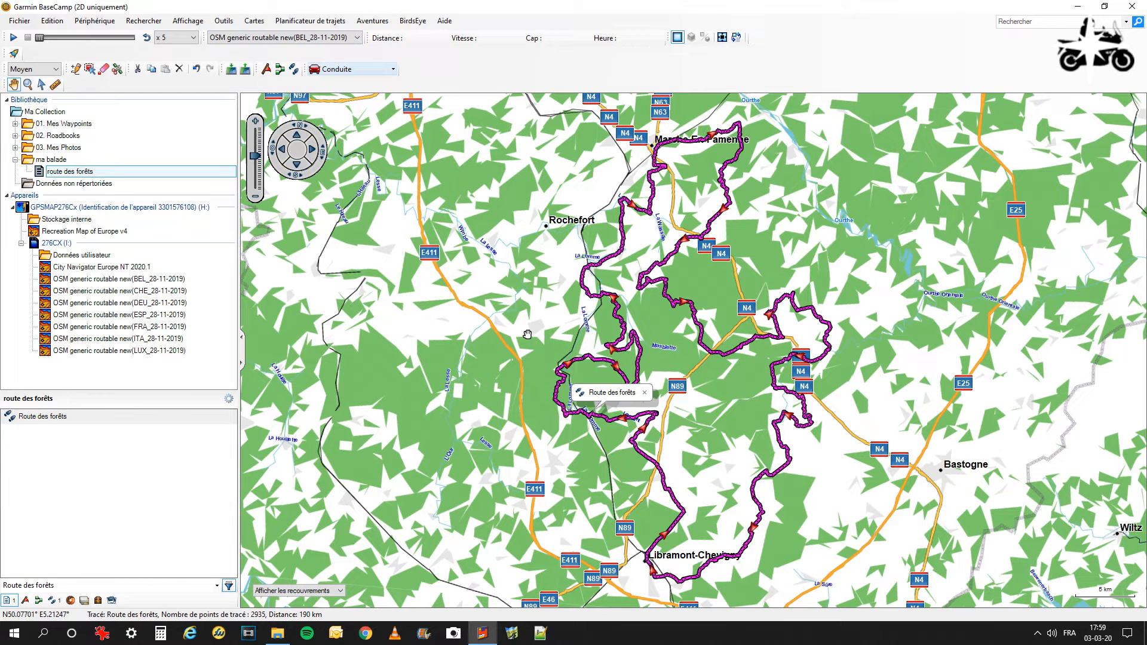
# Examine the properties of the imported Route des forêts track, including its point count and distance
pyautogui.doubleClick(54, 419)
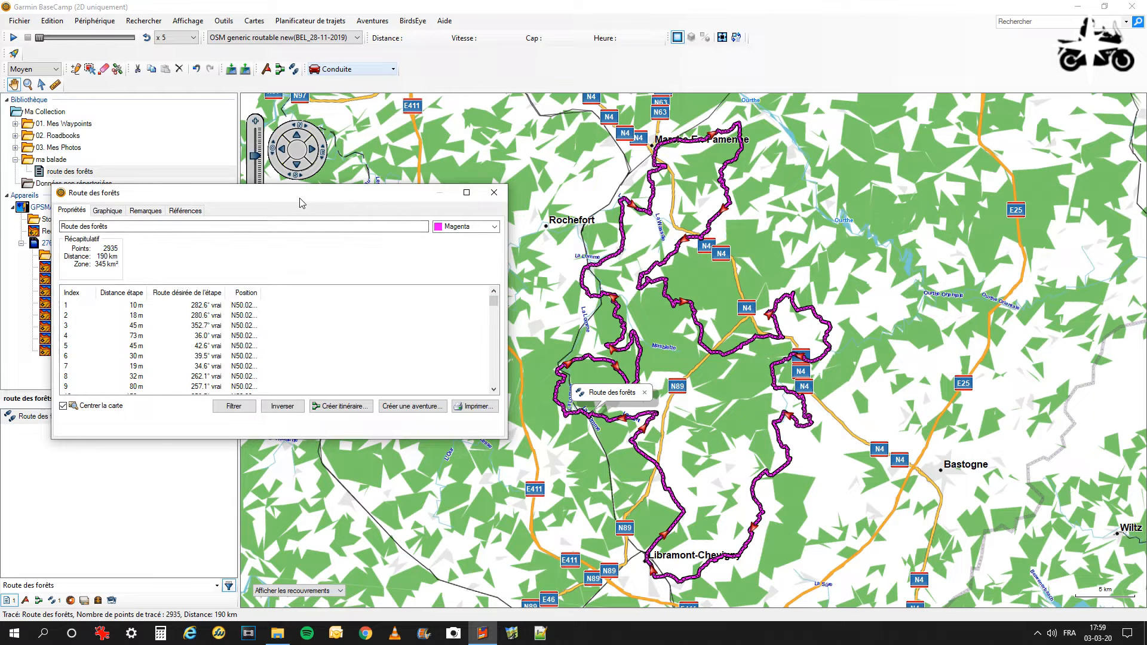
pyautogui.moveTo(301, 198); pyautogui.dragTo(626, 188)
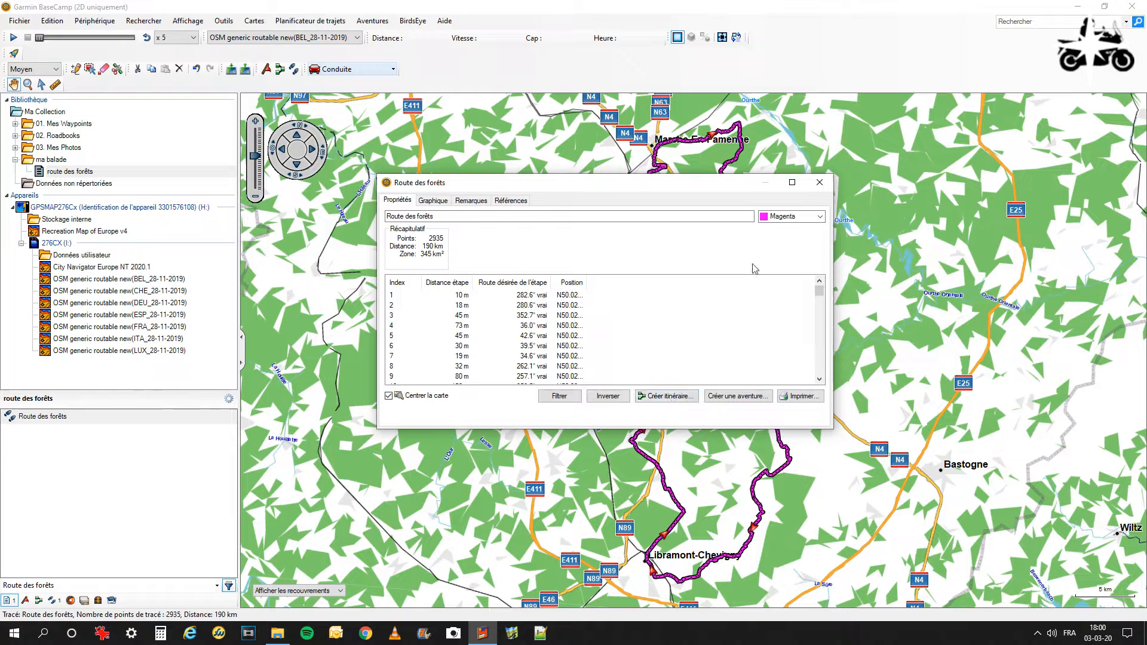
pyautogui.click(819, 182)
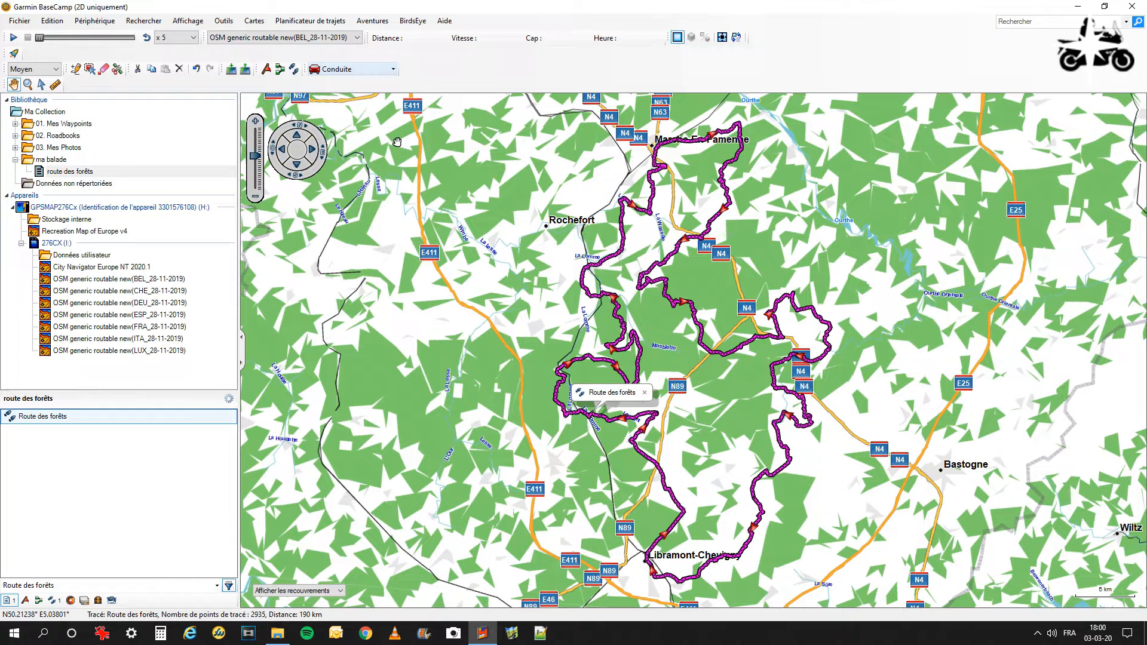
# Choose City Navigator Europe NT 2020.1 as the map and Moto-D.Courte/Terre as the activity profile
pyautogui.click(256, 22)
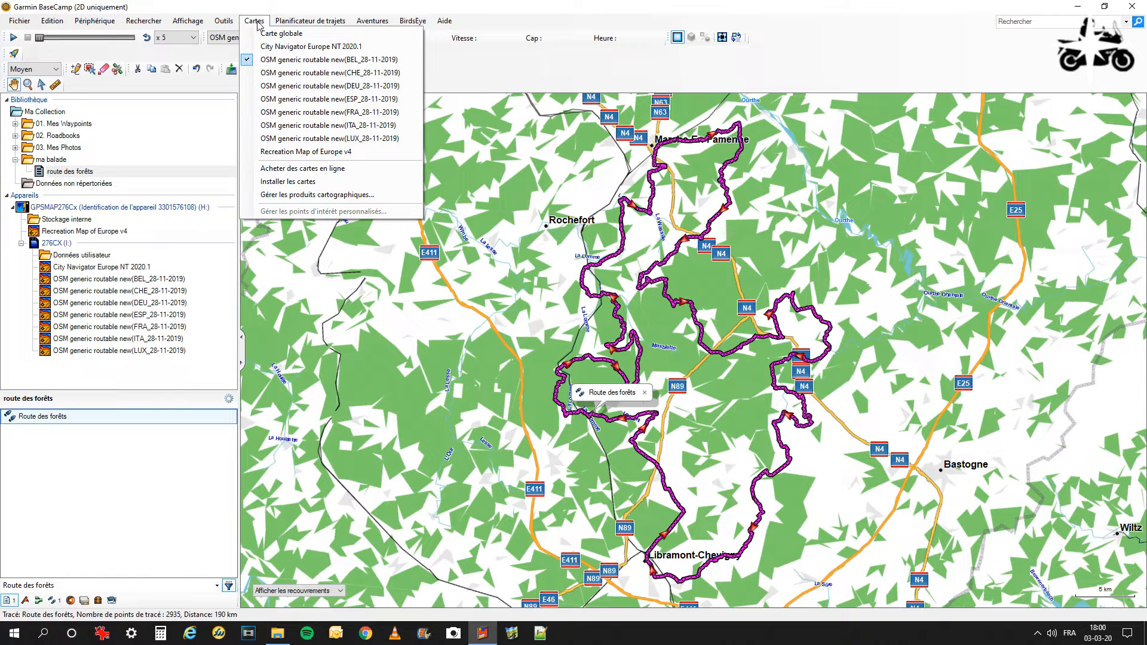
pyautogui.click(311, 51)
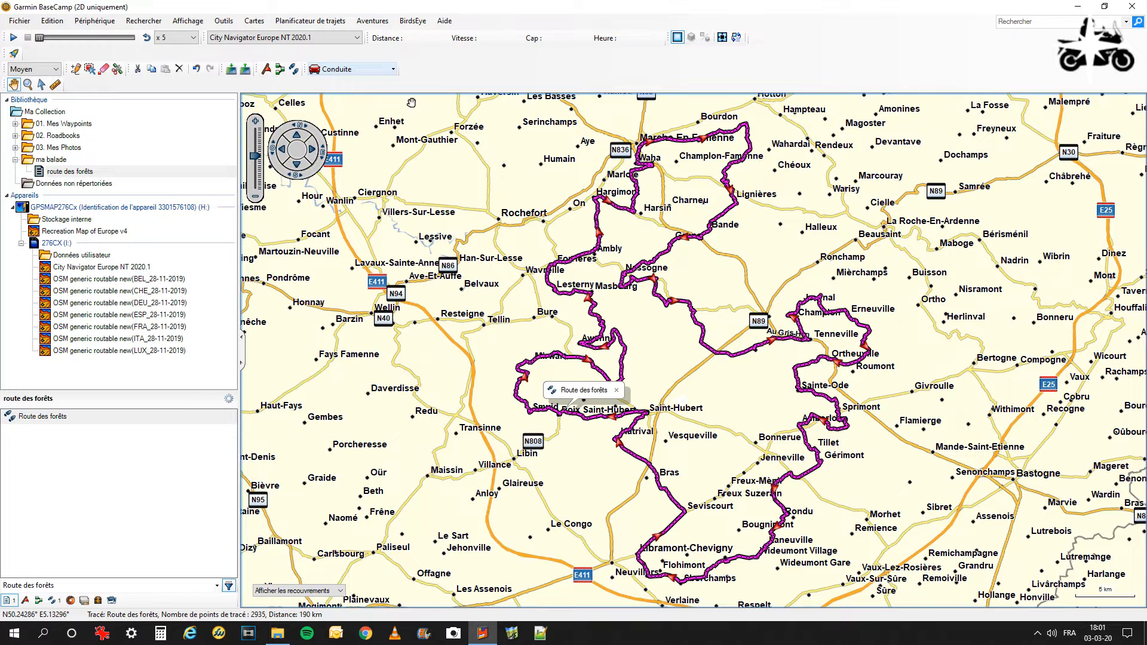
pyautogui.click(393, 71)
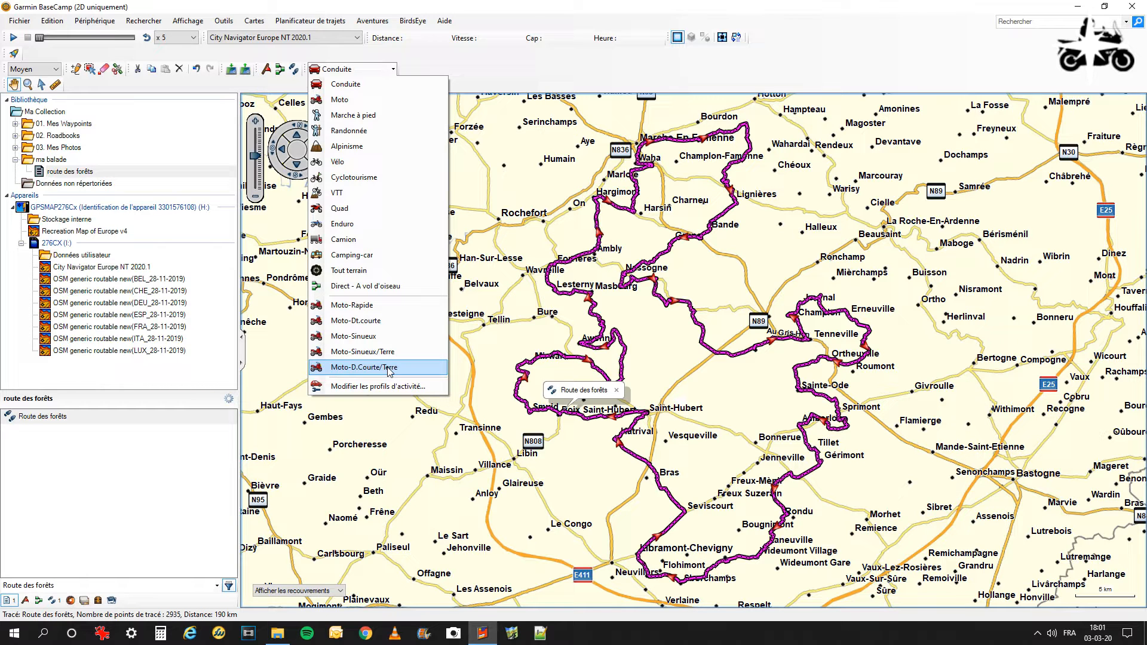
pyautogui.click(389, 371)
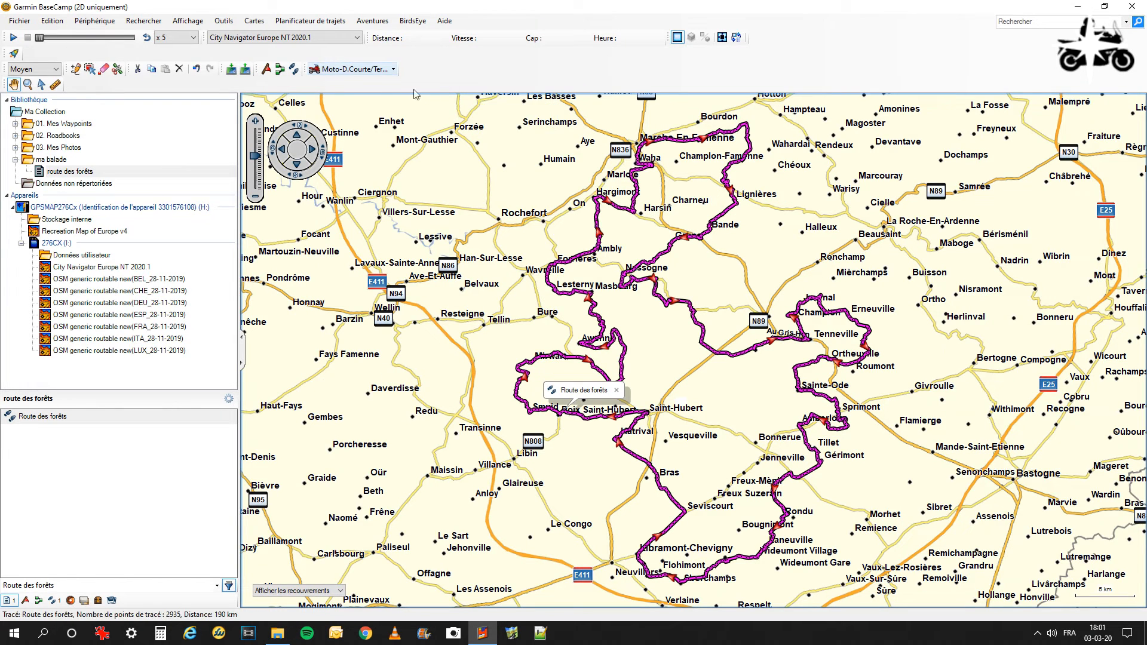
# Review the route preferences and road avoidances defined for the Moto-D.Courte/Terre activity profile
pyautogui.click(393, 69)
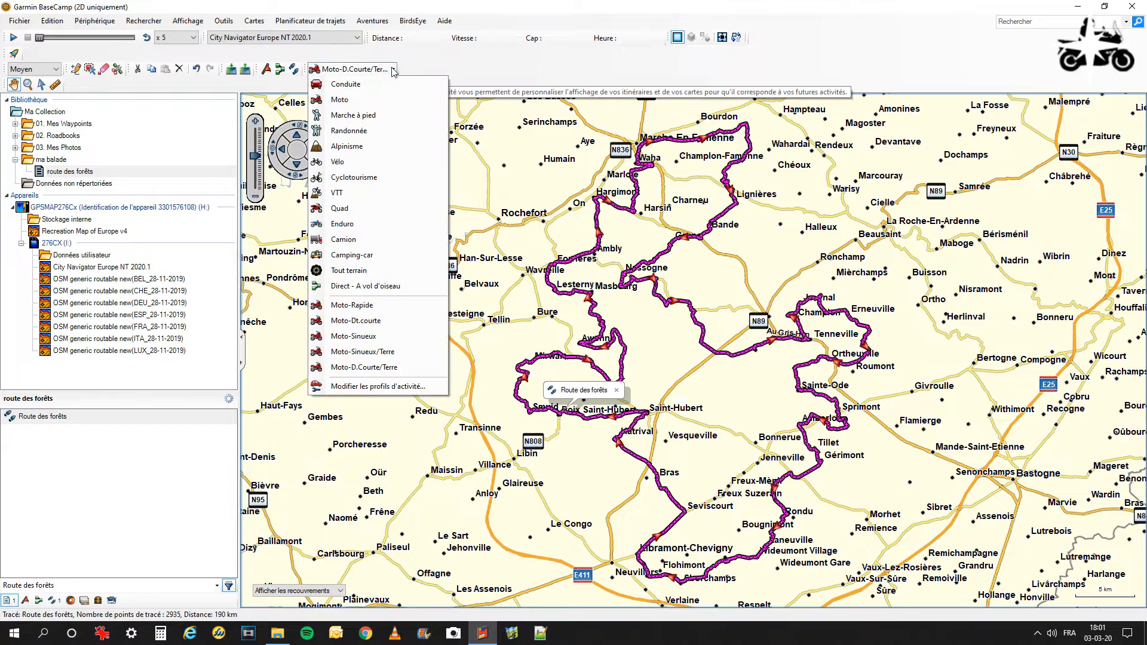
pyautogui.click(411, 388)
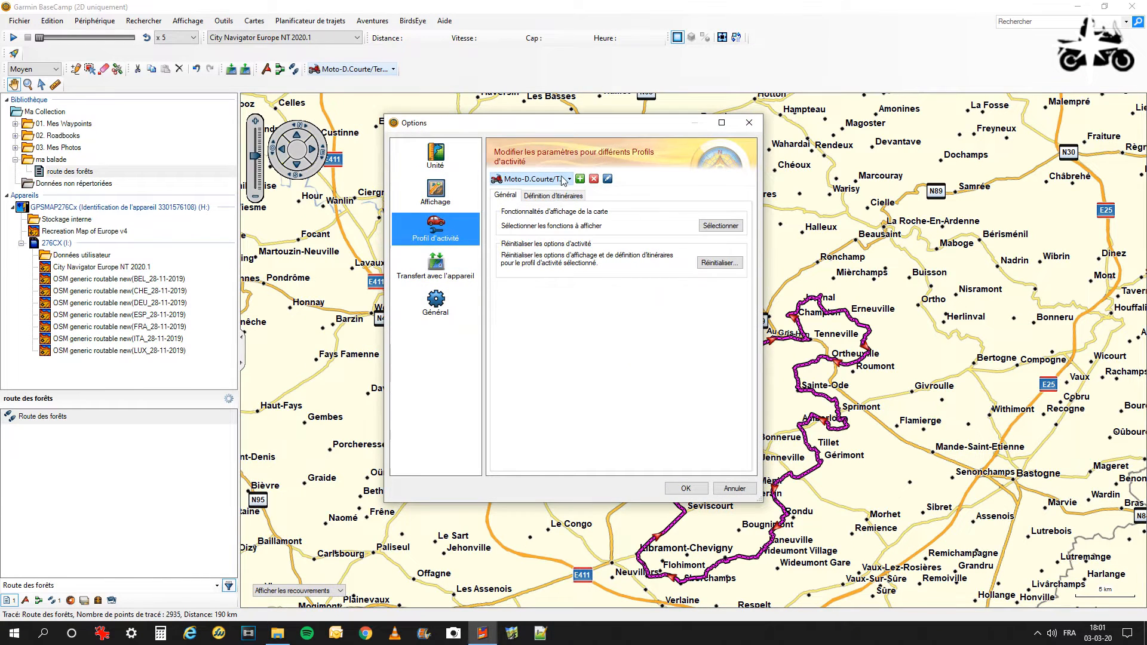
pyautogui.click(564, 196)
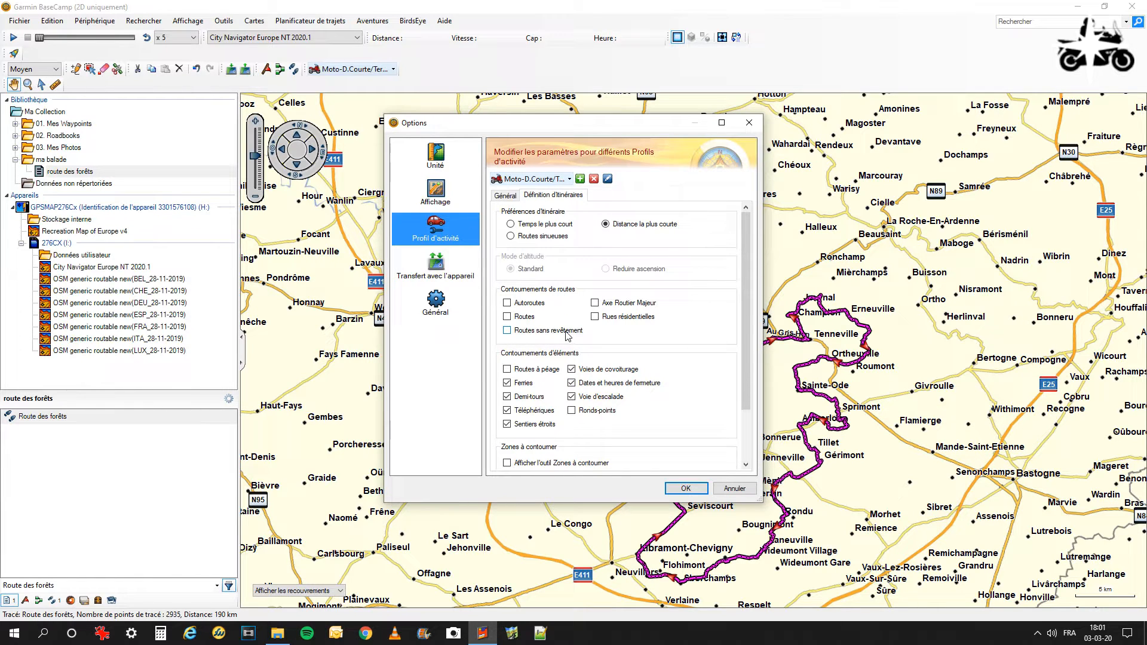
pyautogui.click(686, 488)
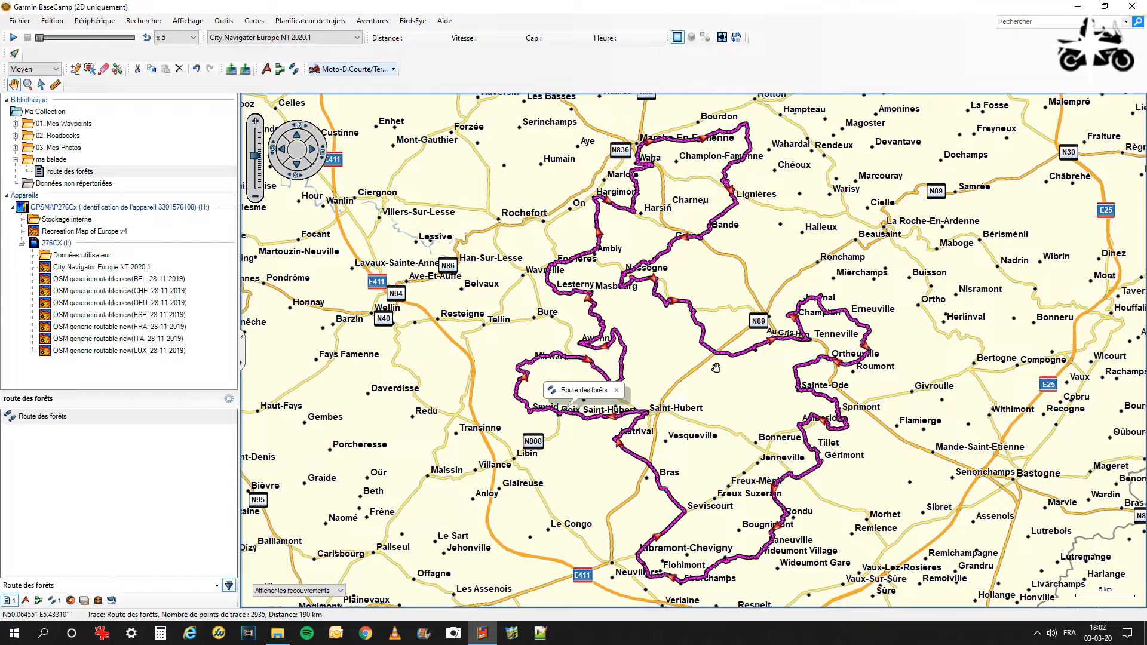
# Filter the whole Route des forêts track to a maximum of 200 points and create an itinerary from it
pyautogui.doubleClick(49, 418)
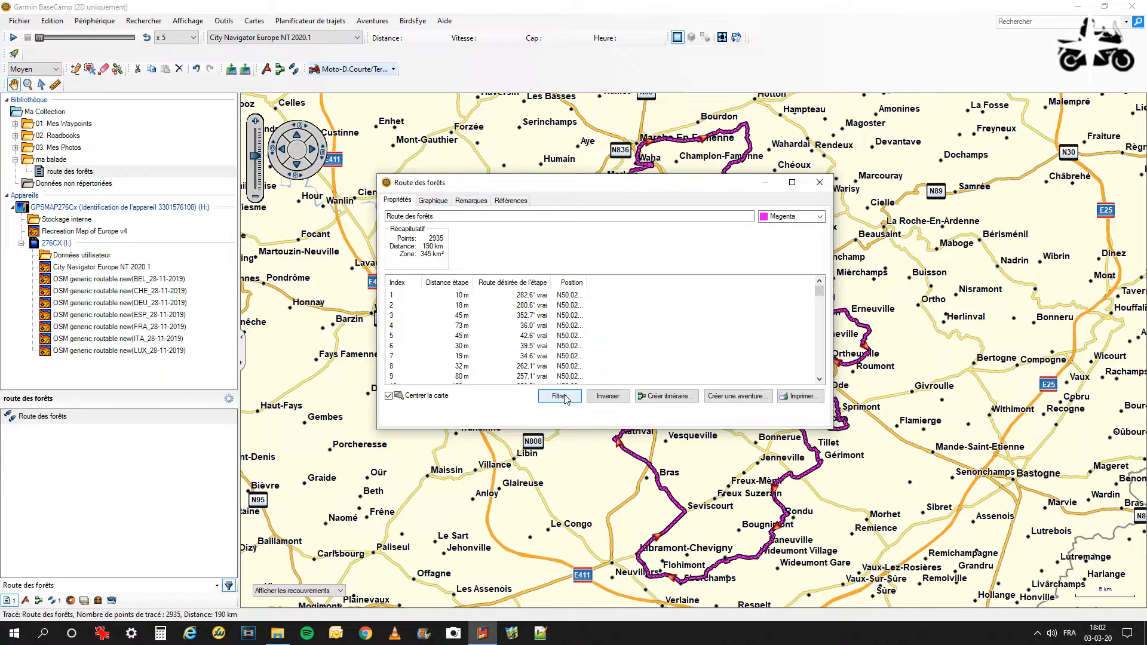
pyautogui.click(559, 397)
pyautogui.click(515, 367)
pyautogui.doubleClick(516, 367)
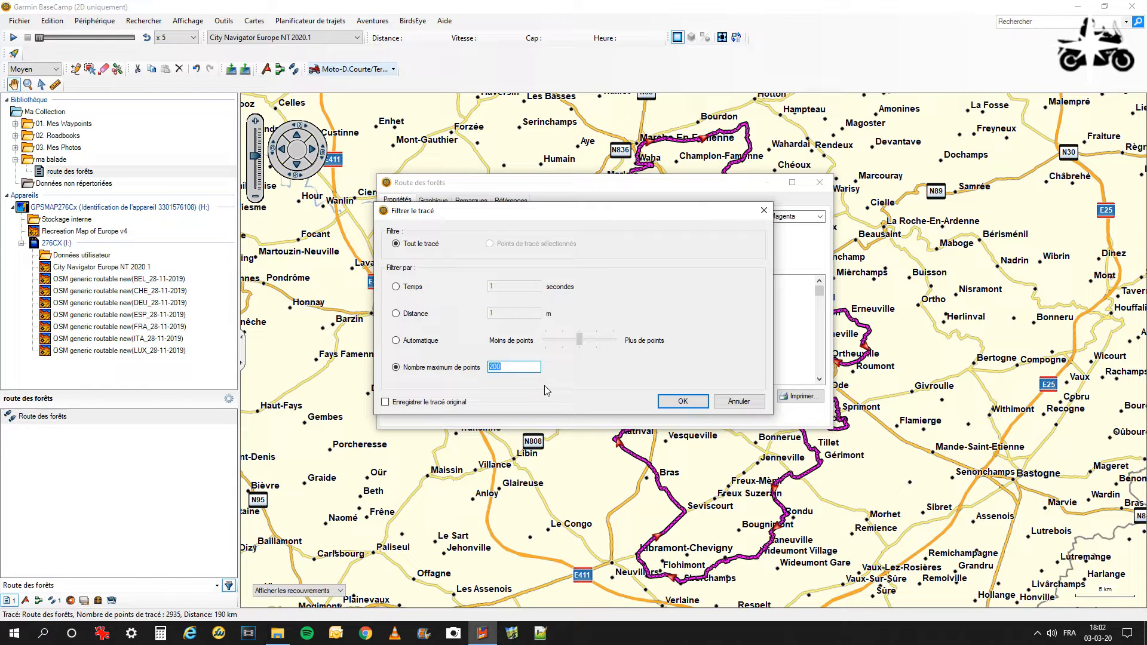
pyautogui.click(680, 406)
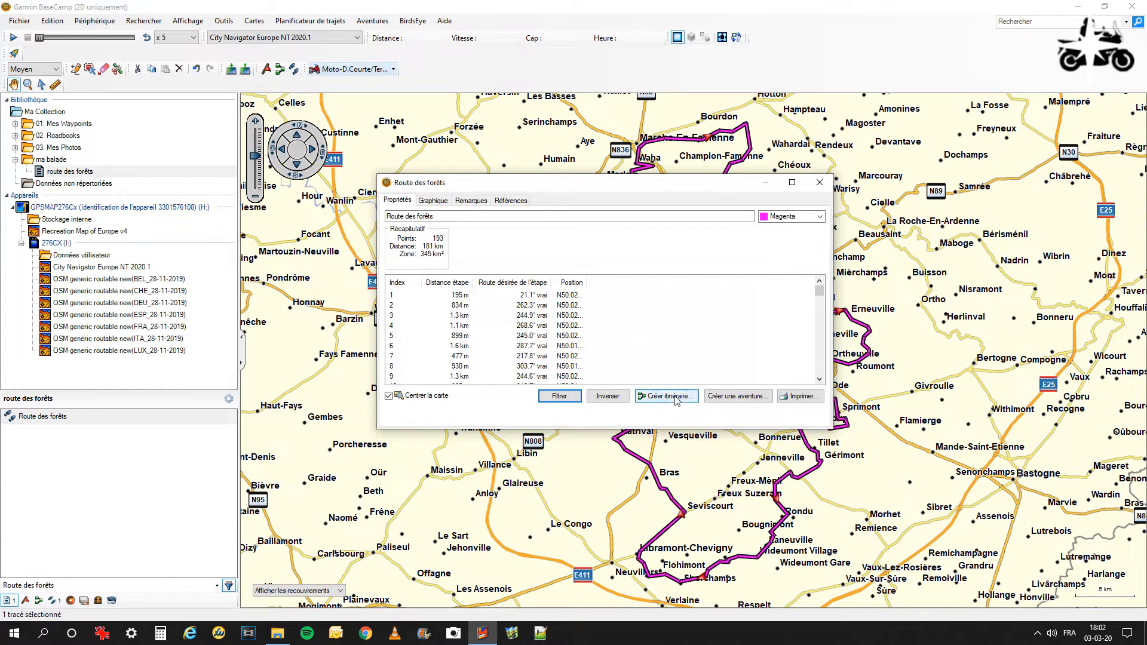
pyautogui.click(671, 399)
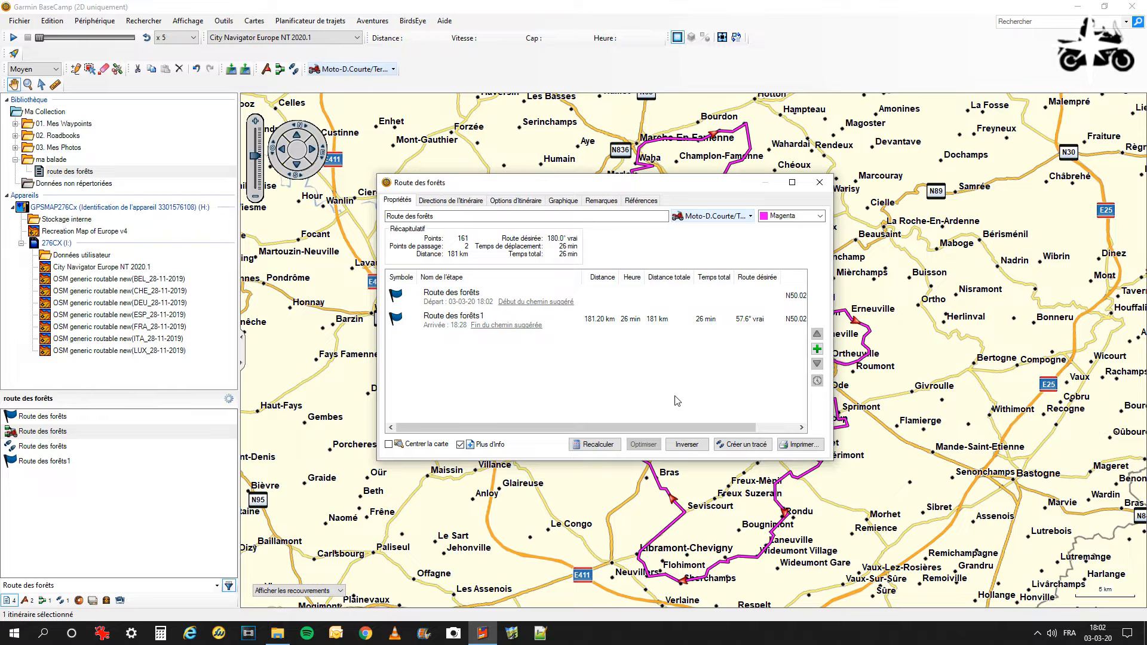
pyautogui.click(829, 188)
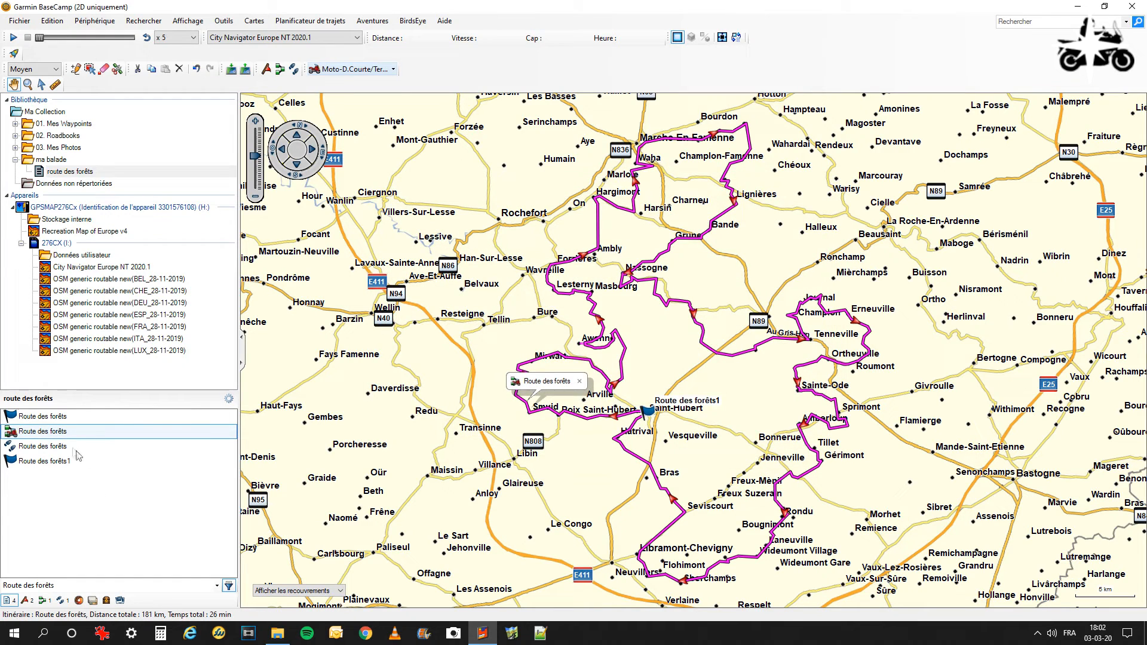
# Set the Route des forêts itinerary's colour to Rouge and select the Route des forêts track in the list
pyautogui.doubleClick(61, 433)
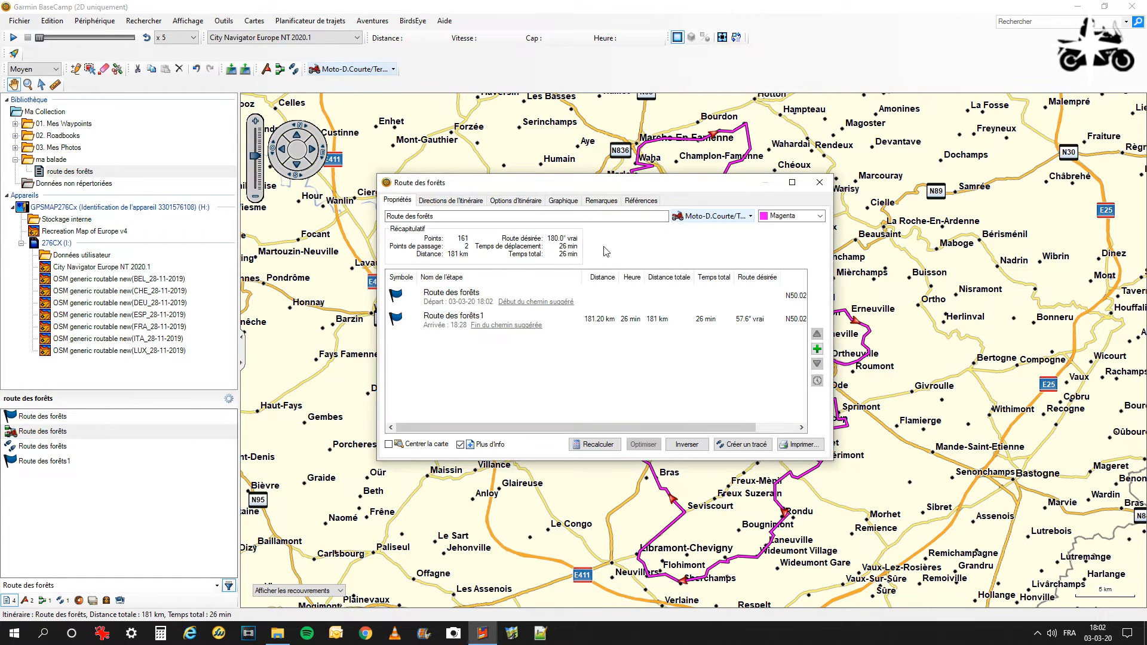
pyautogui.moveTo(695, 191); pyautogui.dragTo(355, 144)
pyautogui.click(491, 174)
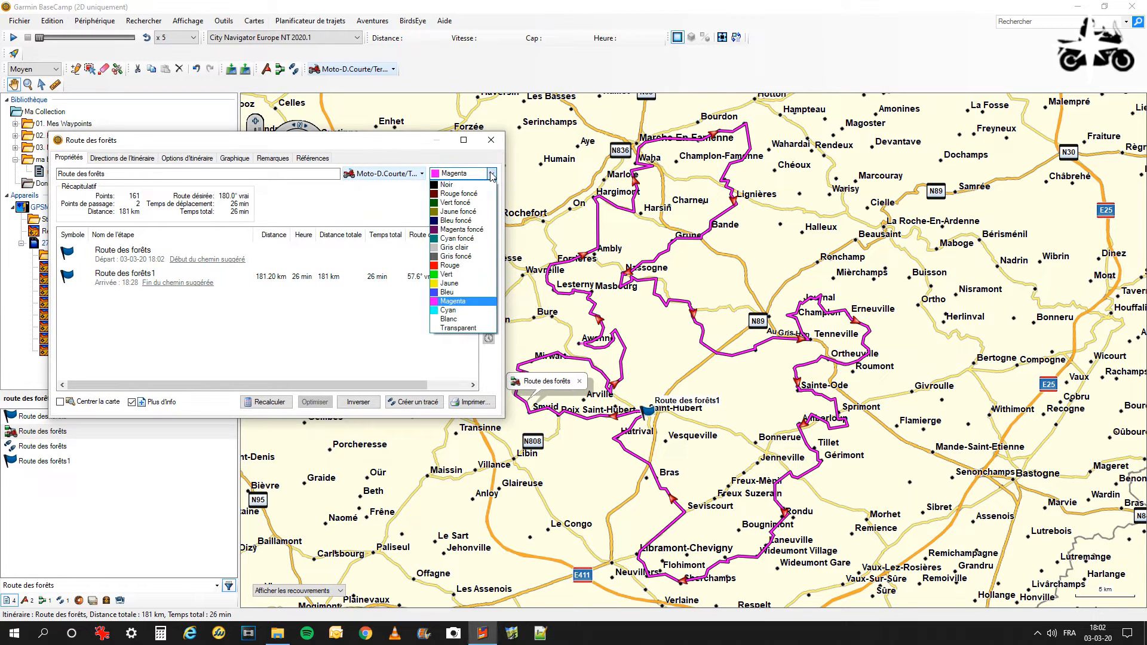
pyautogui.click(480, 266)
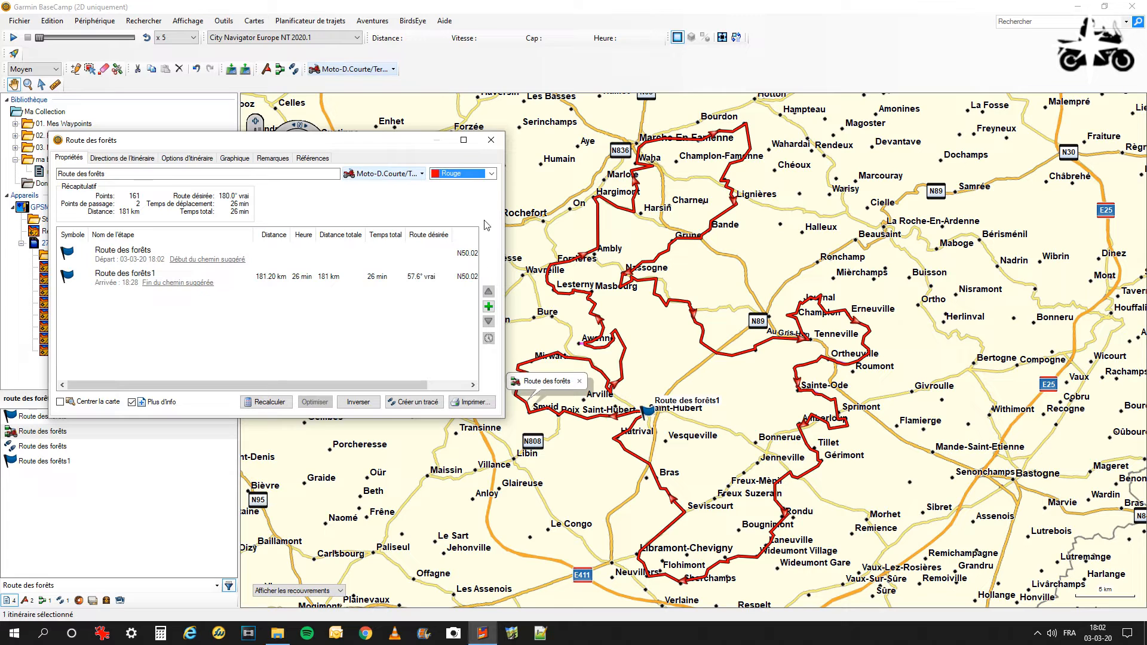
pyautogui.click(500, 145)
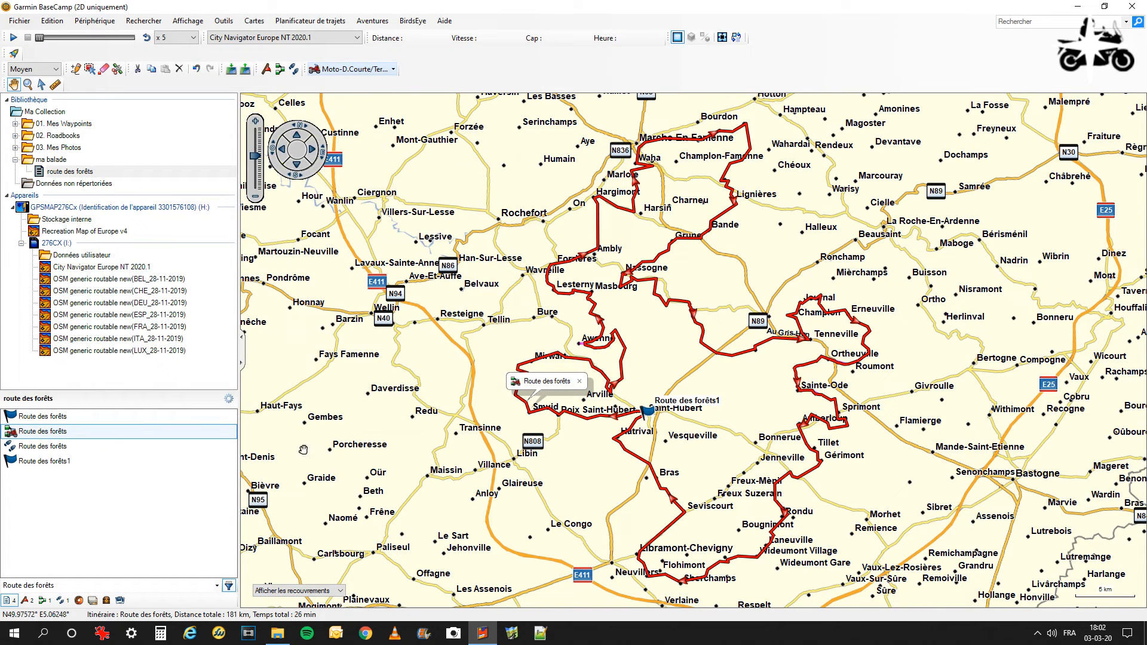
pyautogui.click(55, 448)
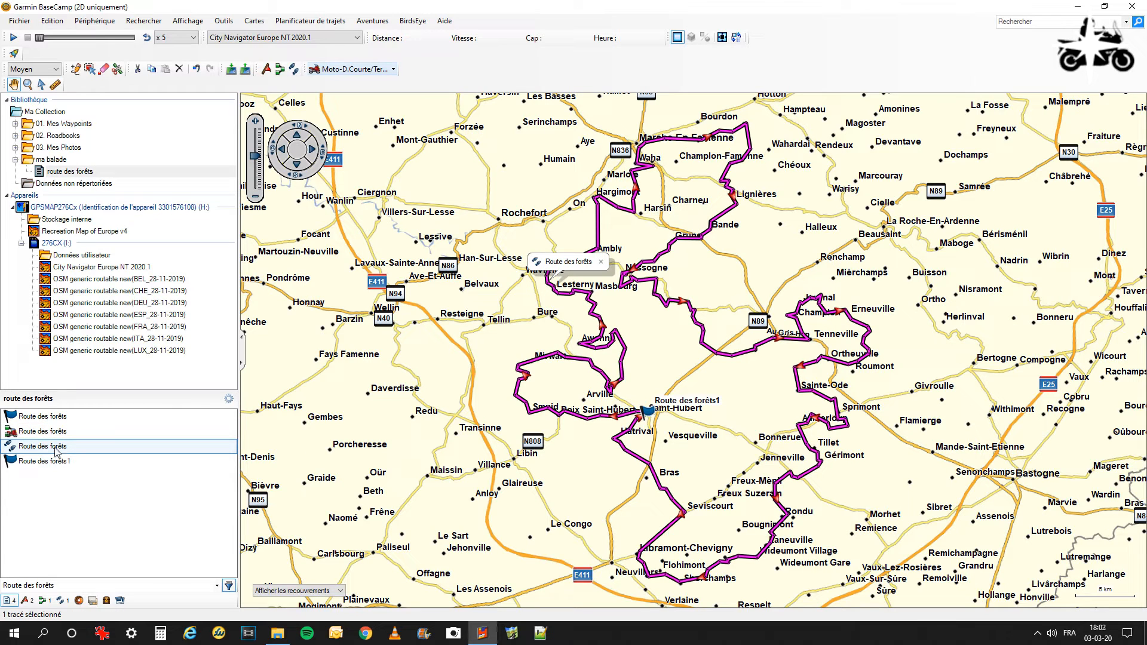
# Compare the Route des forêts itinerary with the original track by selecting each in turn on the map
pyautogui.click(55, 431)
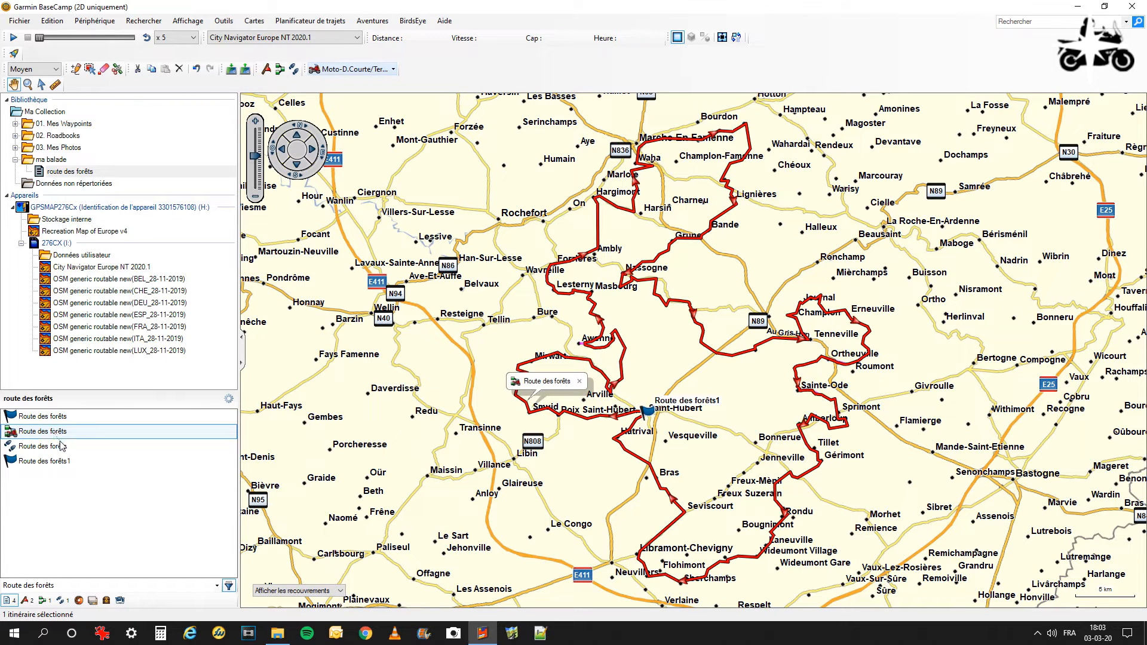
pyautogui.click(64, 447)
pyautogui.click(63, 432)
pyautogui.click(64, 447)
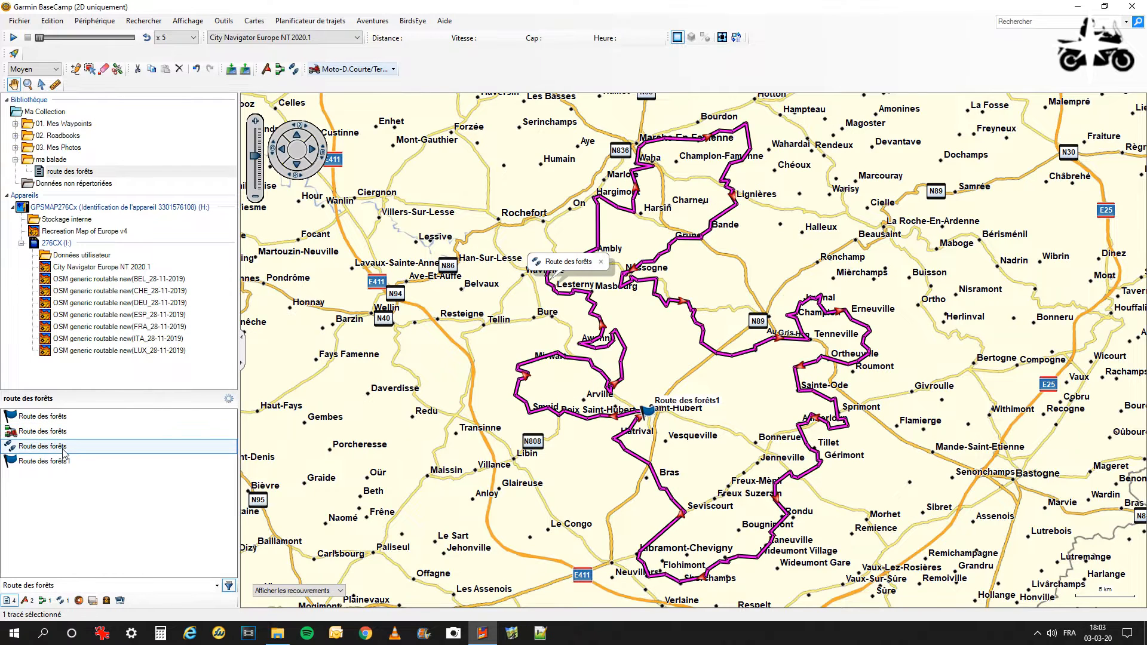
pyautogui.click(63, 433)
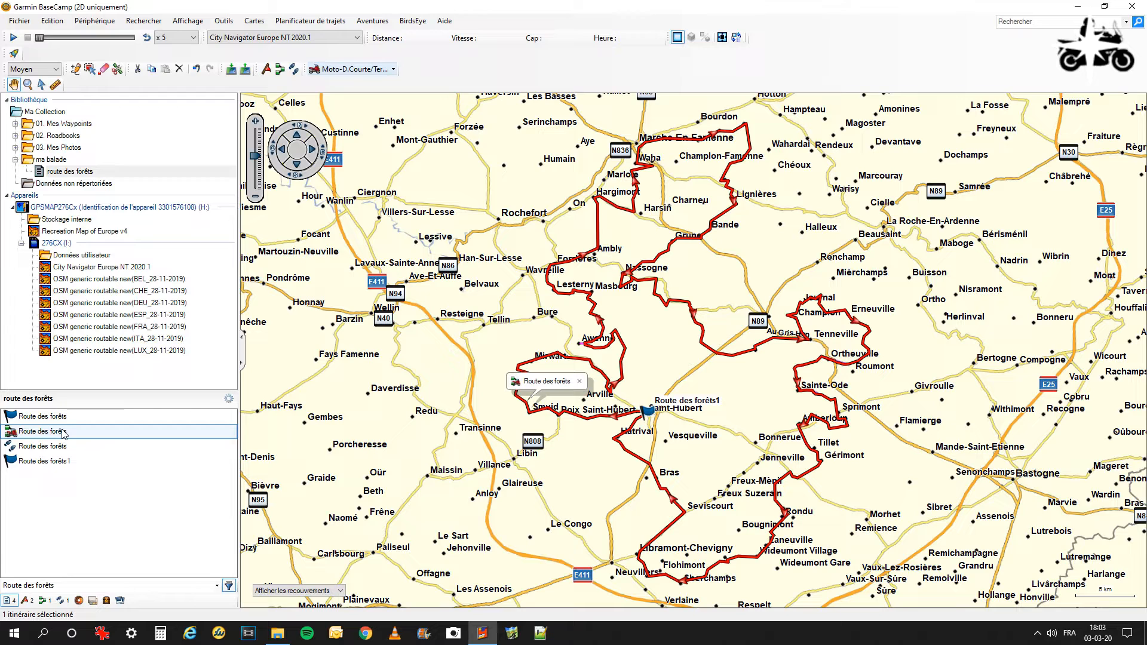
pyautogui.click(68, 447)
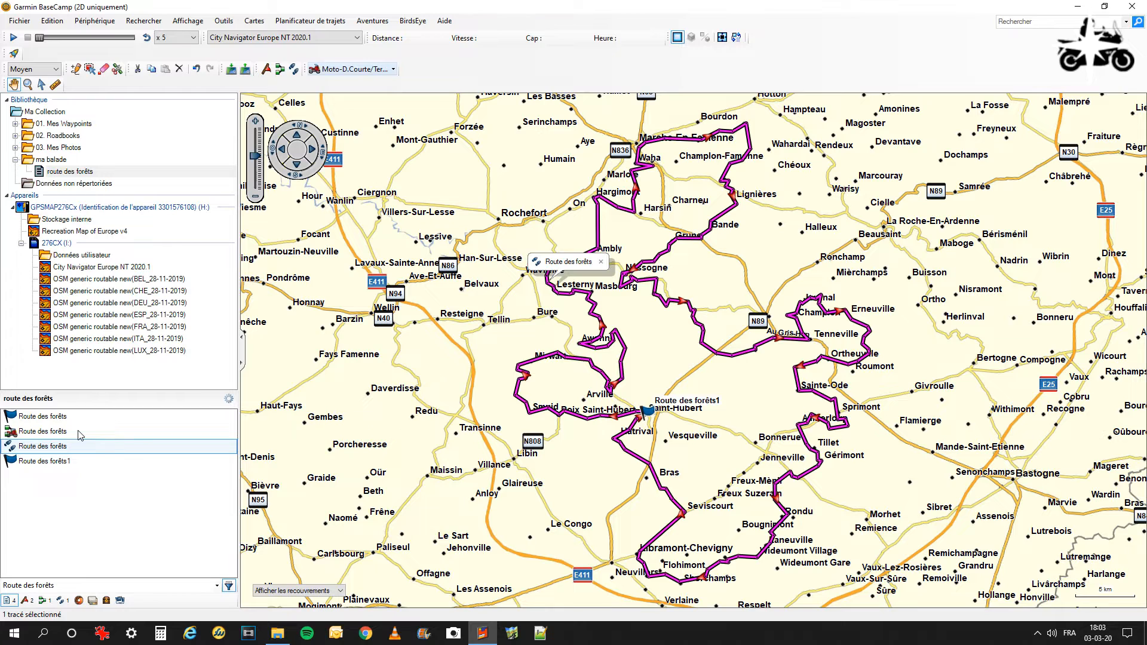
# Examine the Route des forêts itinerary's properties, including its summary and list of waypoints
pyautogui.click(78, 433)
pyautogui.doubleClick(78, 433)
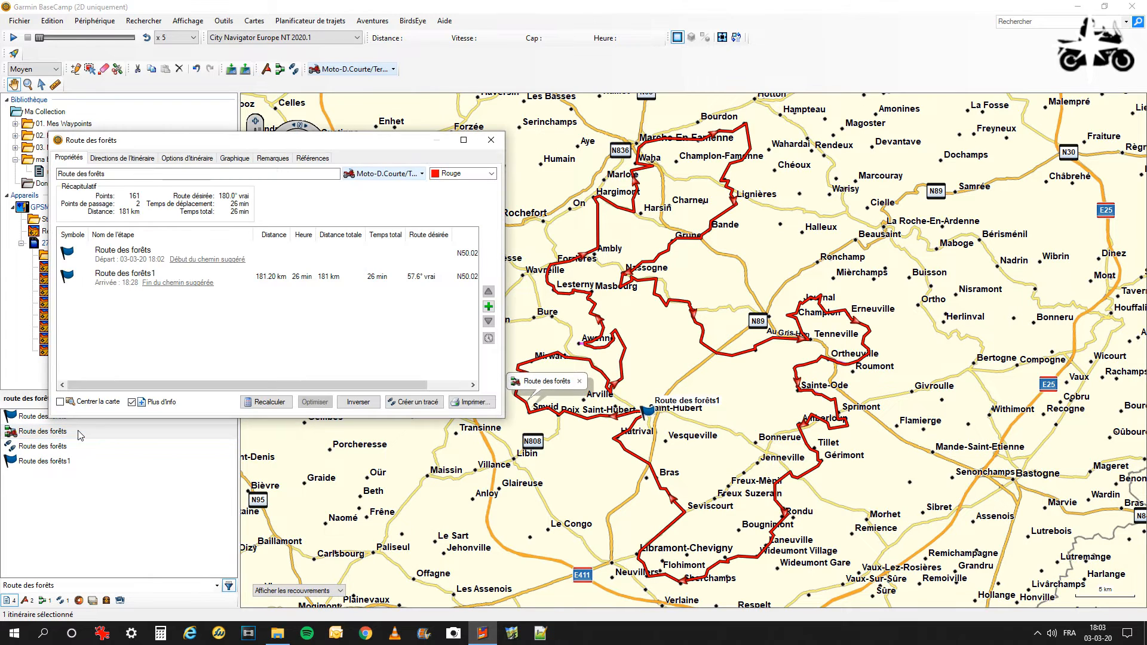
pyautogui.moveTo(272, 147); pyautogui.dragTo(580, 180)
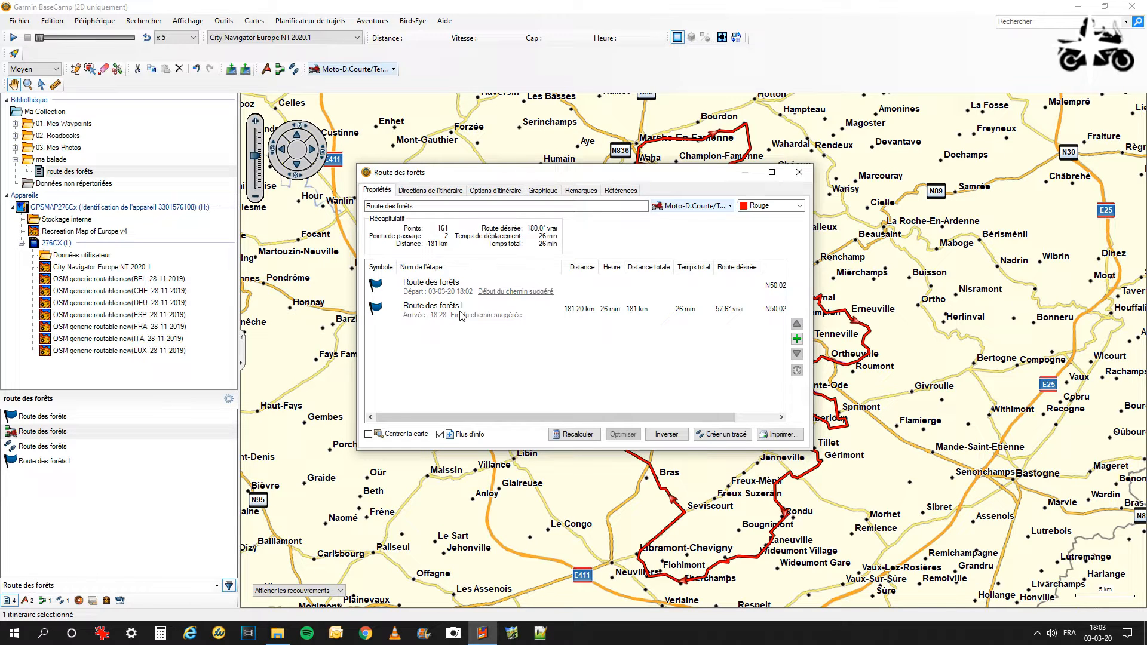
pyautogui.moveTo(600, 175); pyautogui.dragTo(319, 147)
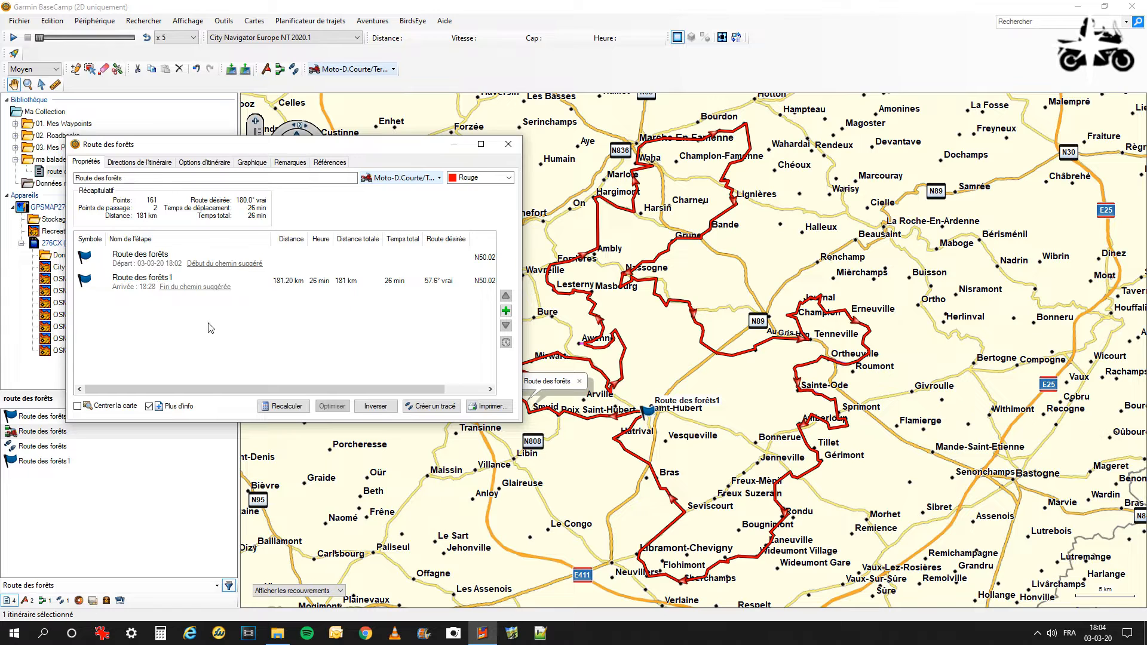
pyautogui.moveTo(510, 144); pyautogui.dragTo(512, 146)
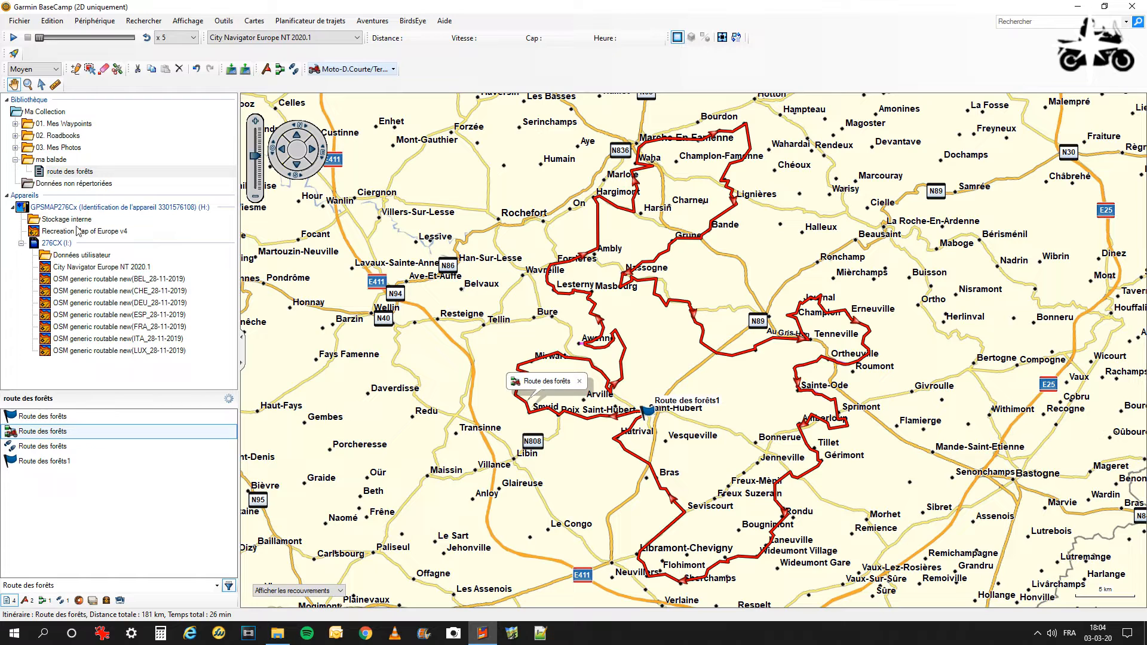
# Export the selected itinerary as Route des forêts.gdb in Garmin GPS database format to the Garmin BaseCamp folder
pyautogui.click(19, 21)
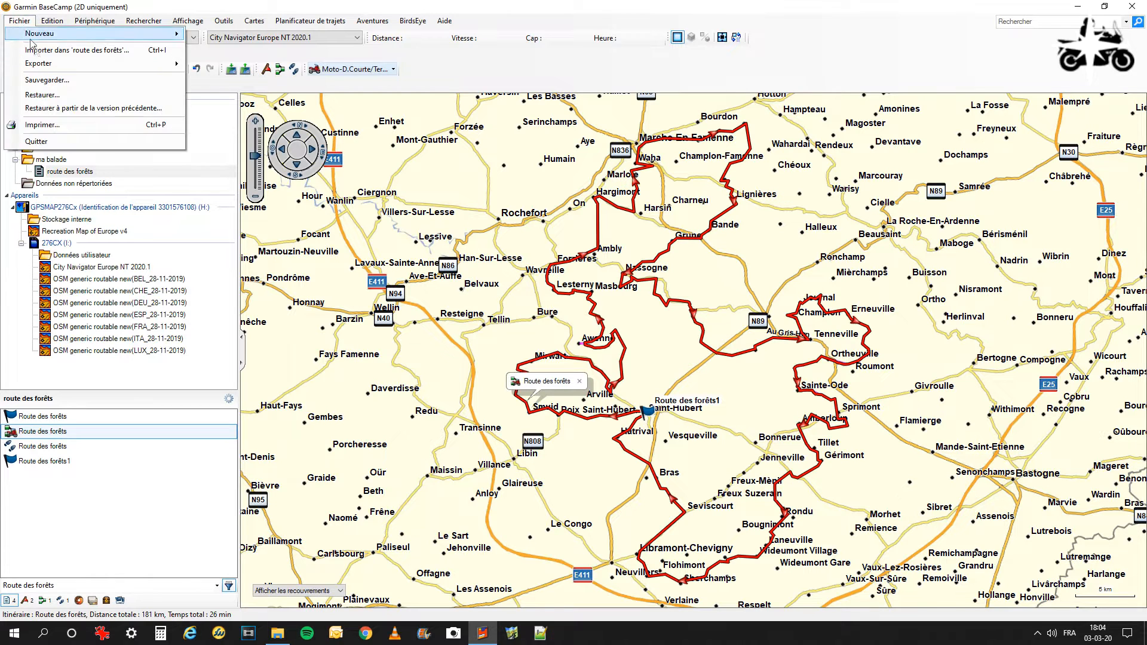
pyautogui.moveTo(58, 70)
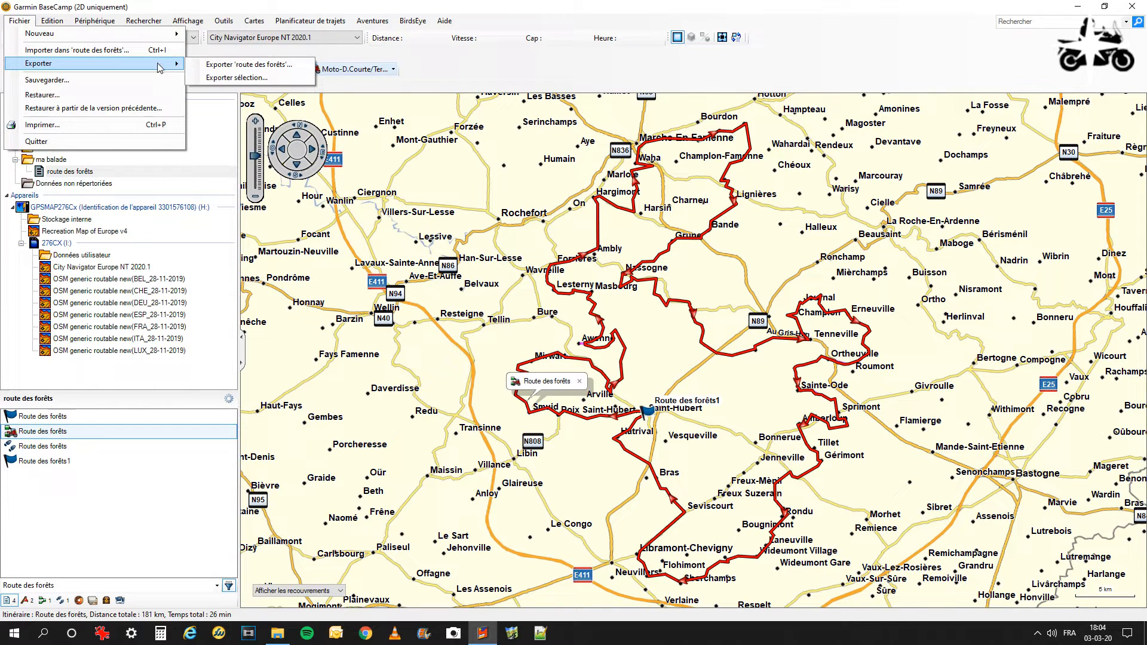
pyautogui.click(234, 78)
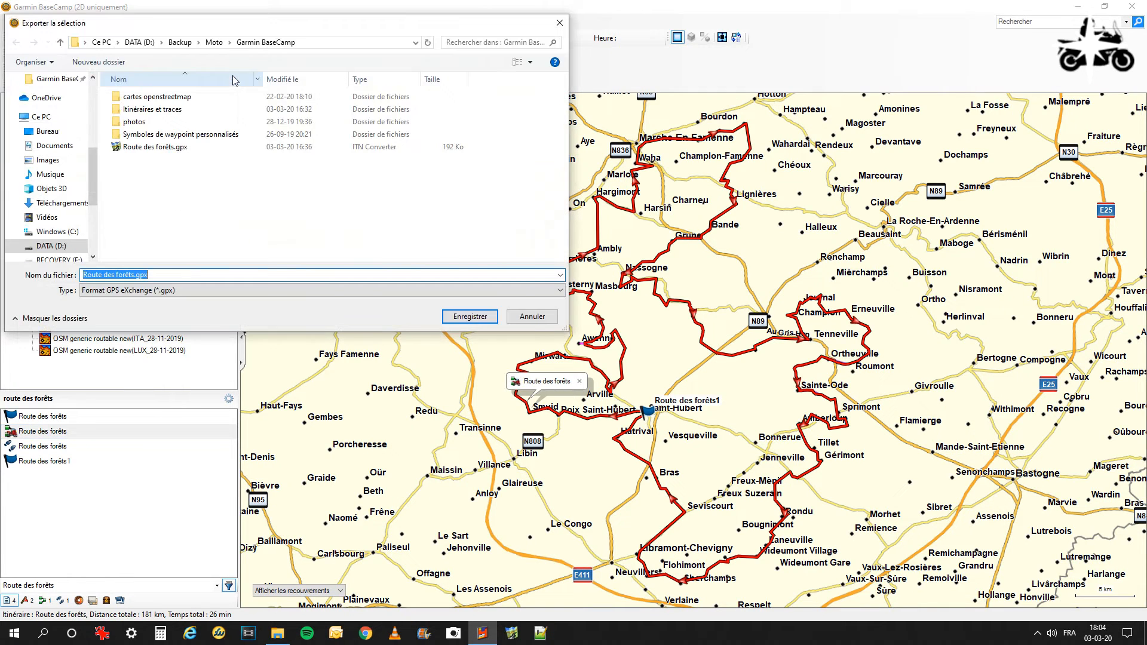
pyautogui.click(561, 291)
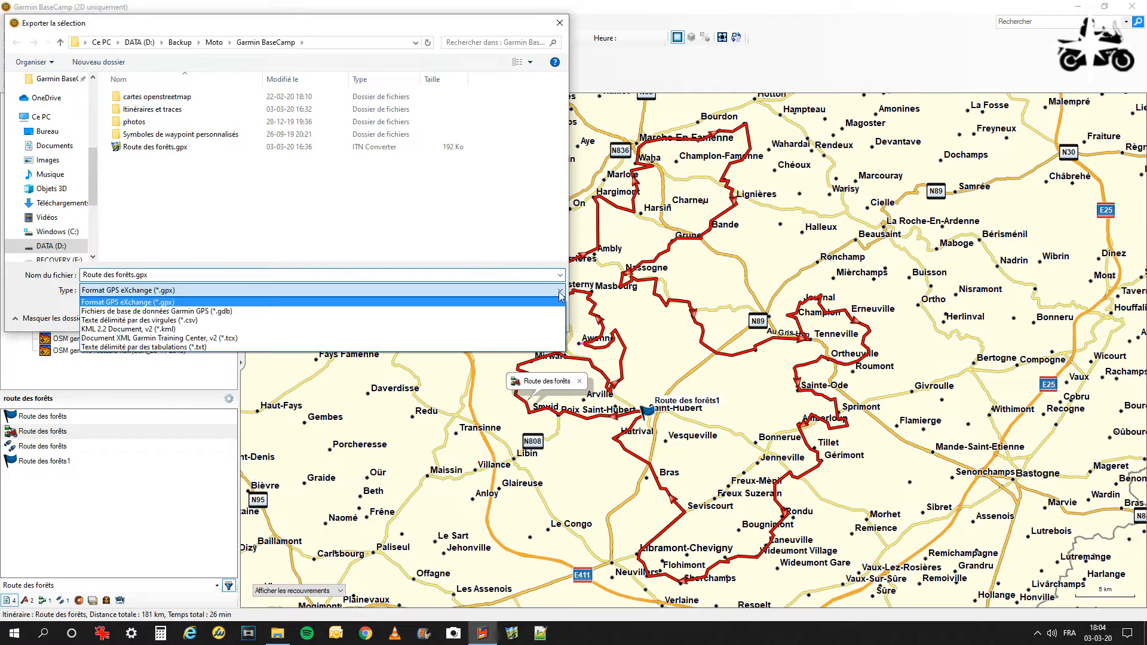
pyautogui.click(522, 311)
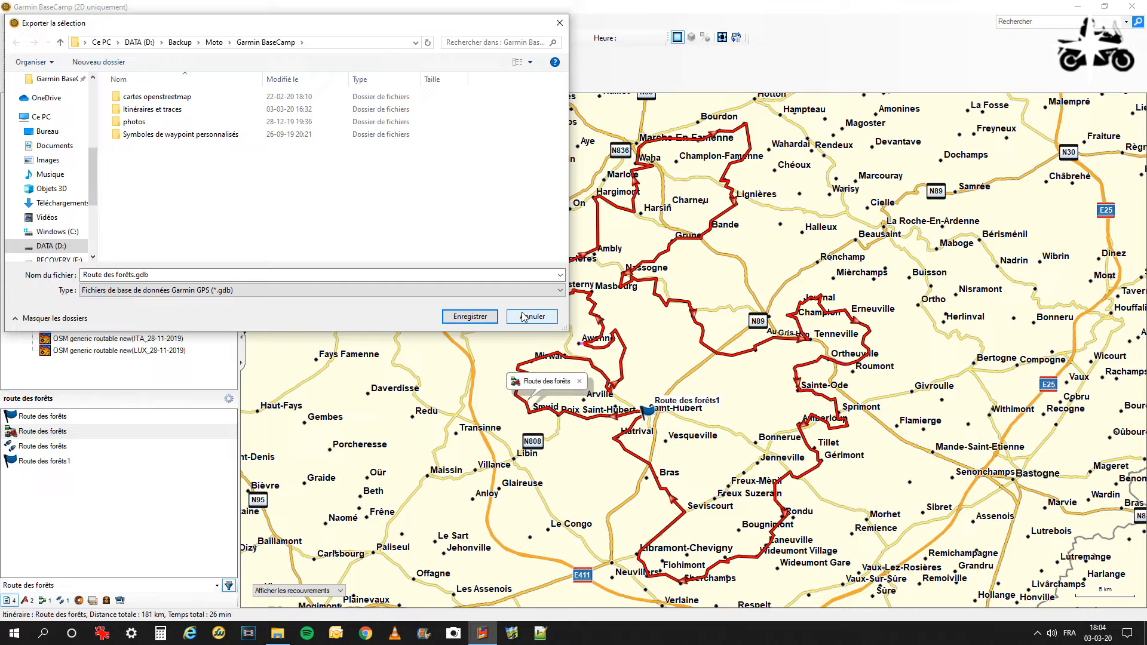
pyautogui.click(470, 317)
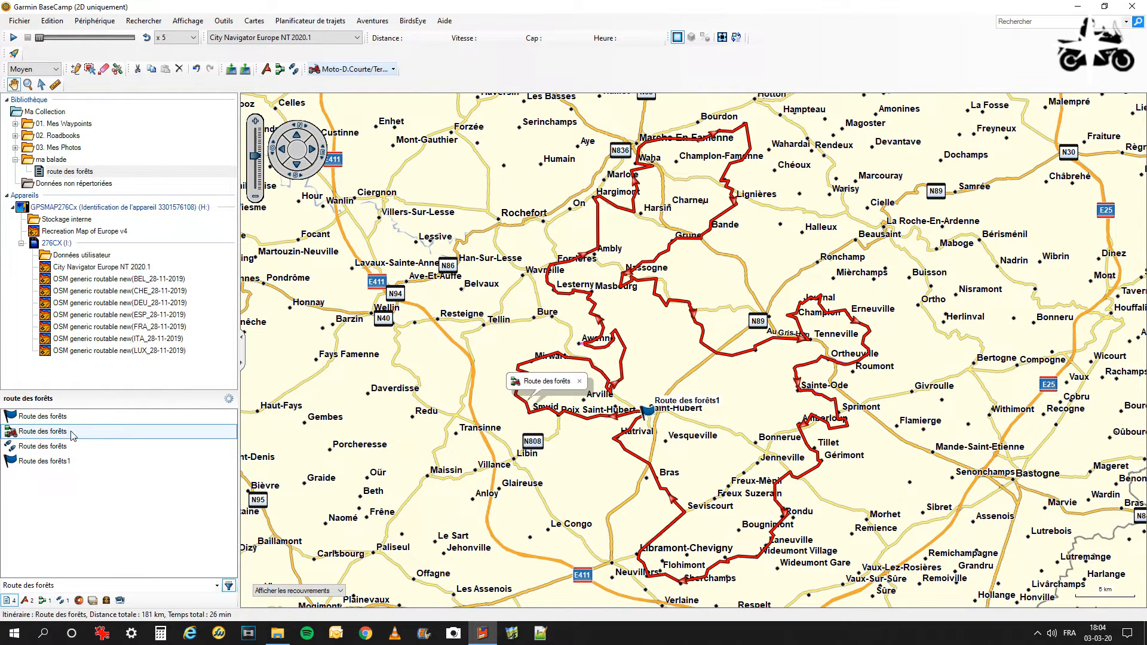
# Delete the Route des forêts itinerary from the list, keeping the track
pyautogui.click(58, 448)
pyautogui.click(56, 434)
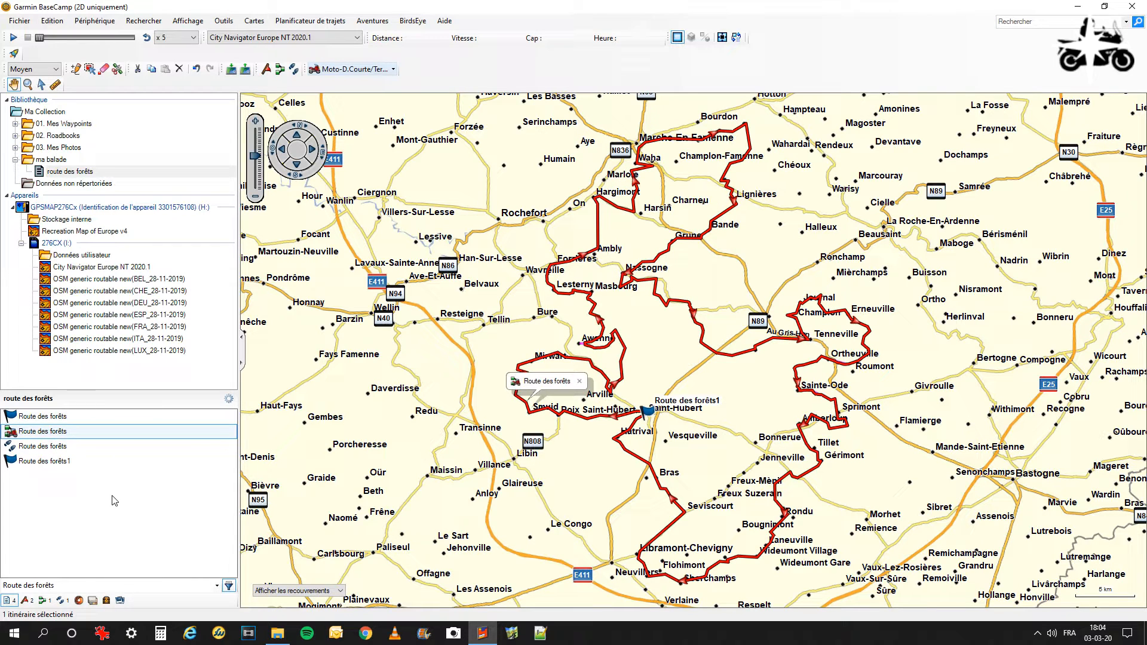
pyautogui.press('Delete')
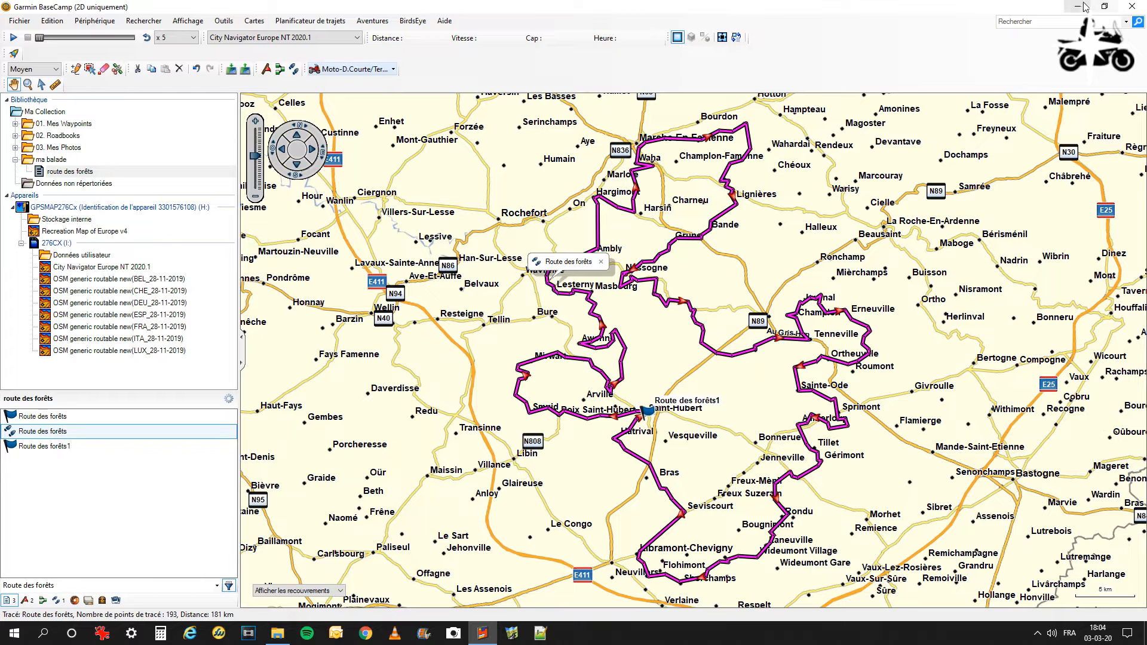
# Switch to WinGDB3 and load Route des forêts.gdb from the Garmin BaseCamp folder as the source file
pyautogui.click(1083, 7)
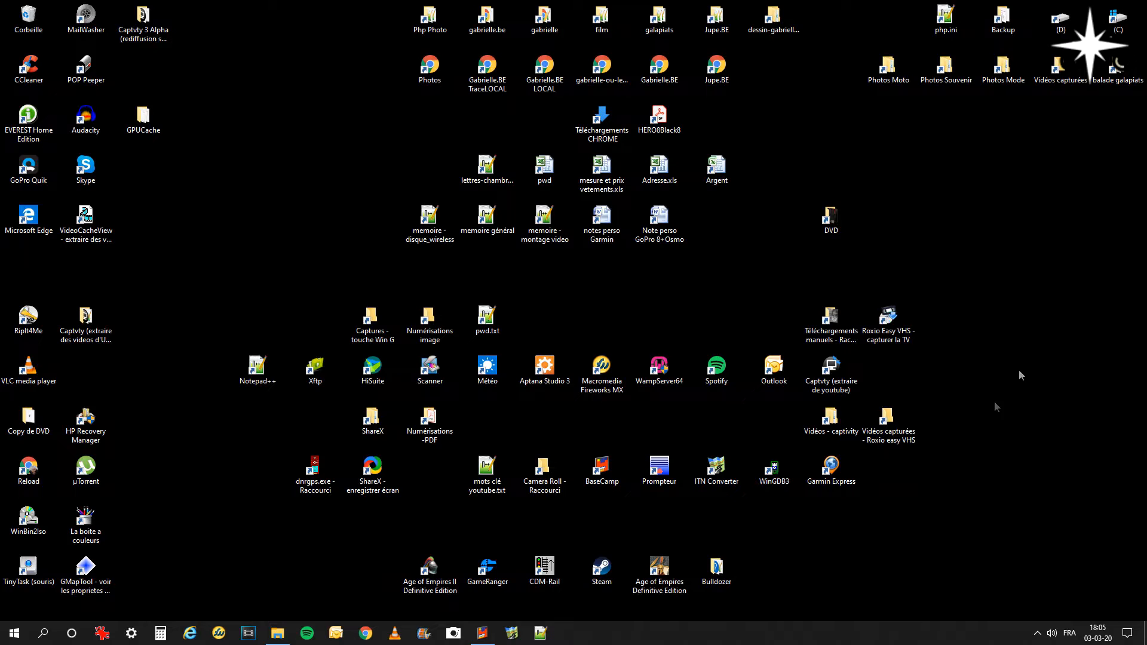
pyautogui.doubleClick(774, 469)
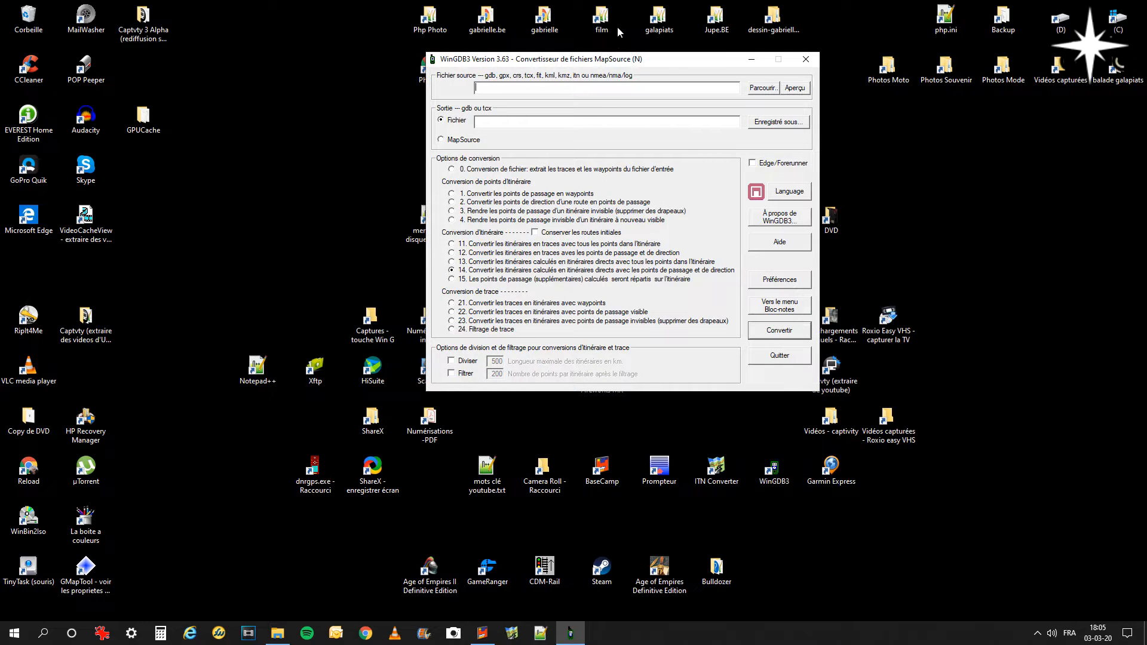
pyautogui.moveTo(674, 64); pyautogui.dragTo(605, 103)
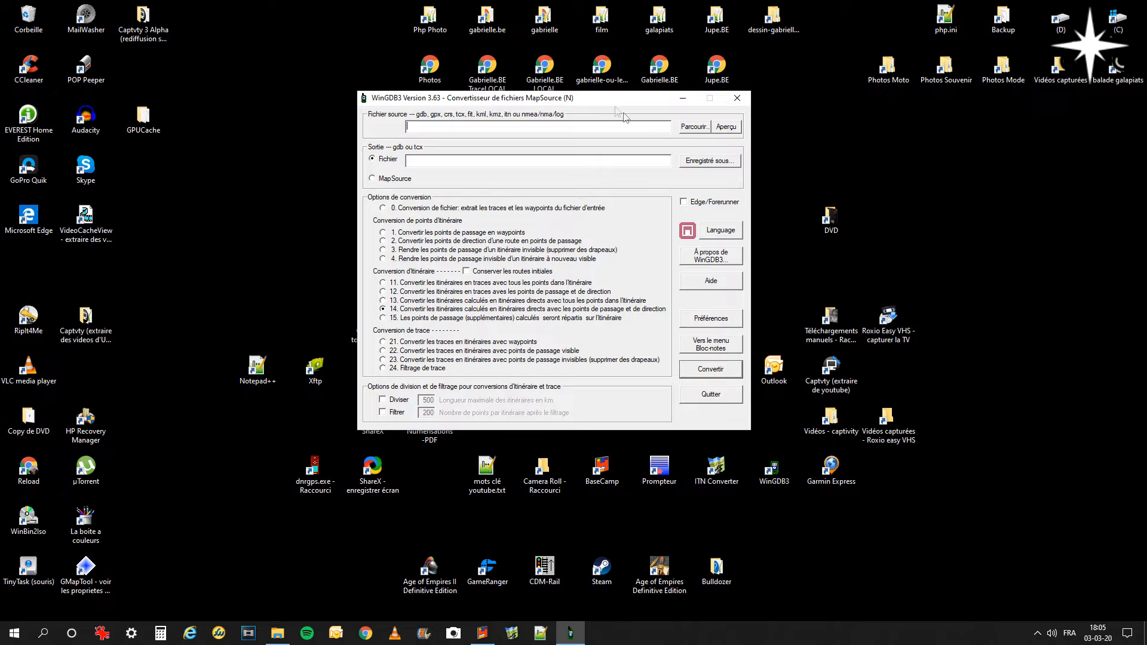
pyautogui.click(695, 128)
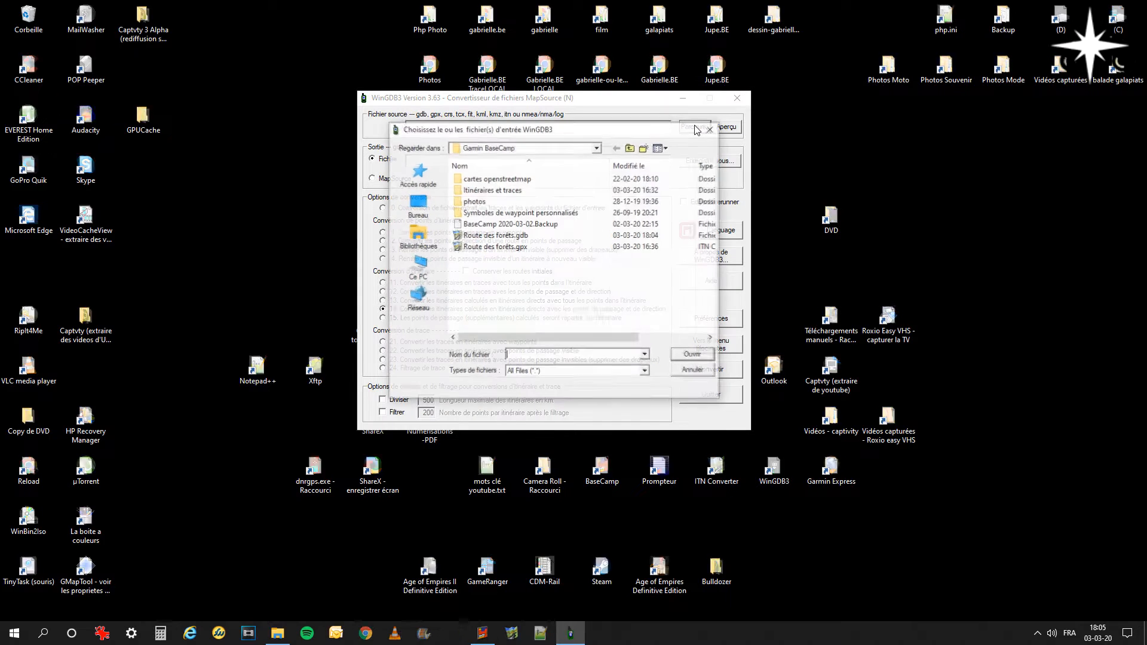
pyautogui.click(518, 240)
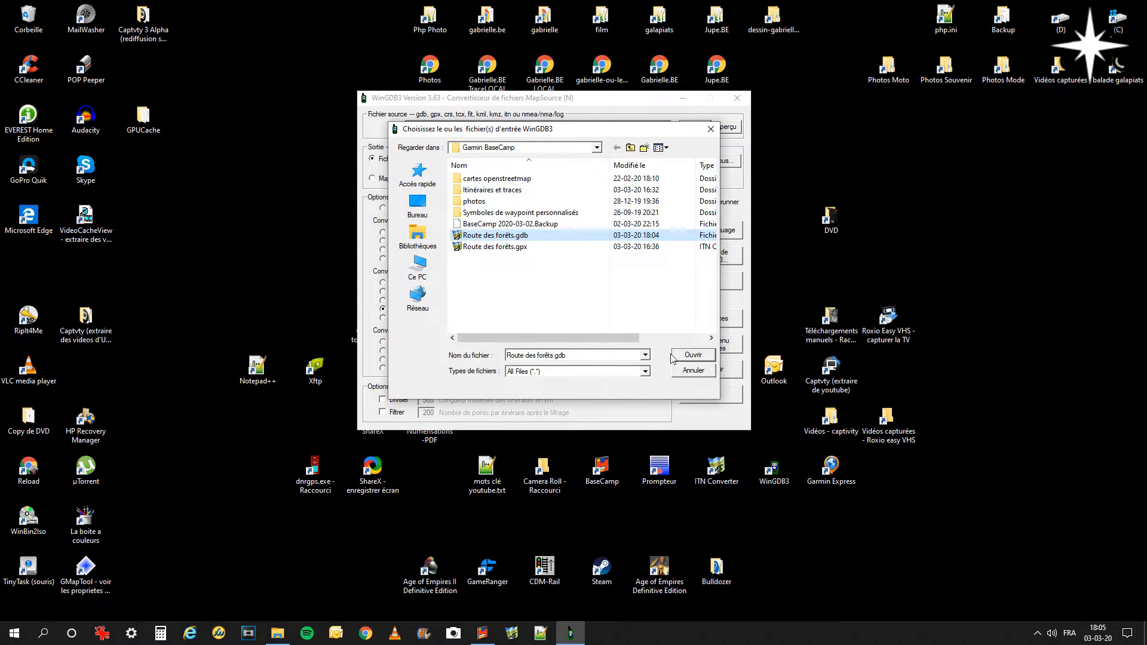
pyautogui.click(692, 357)
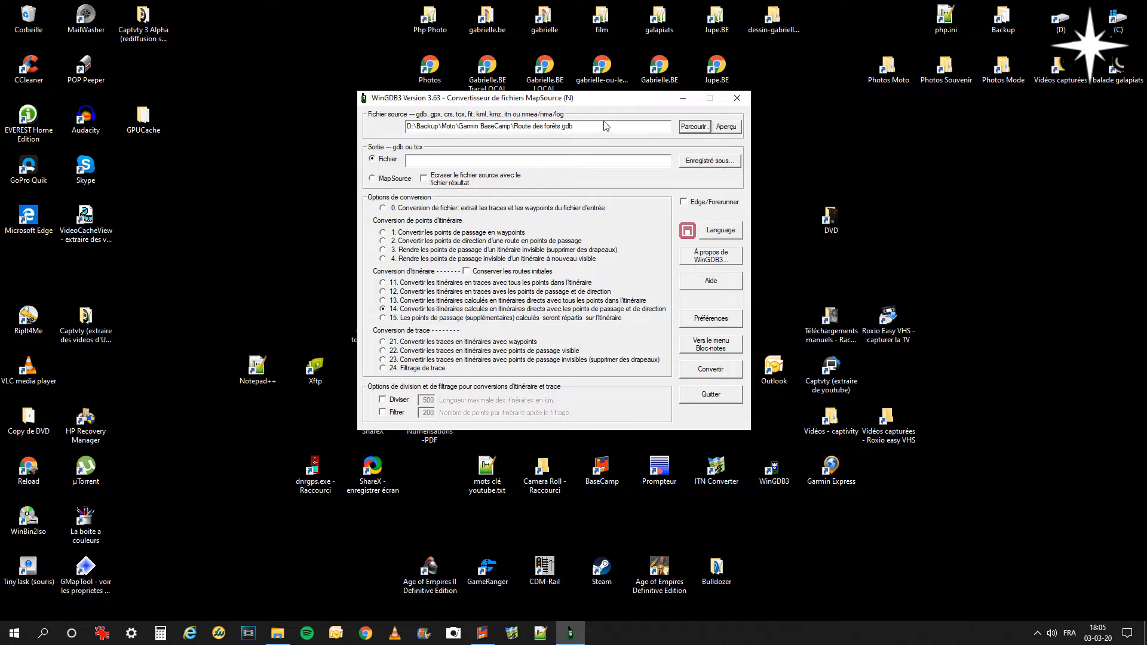
# Convert the file to Route des forêts2.gdb using option 13, direct itineraries with all points, and close the converter
pyautogui.moveTo(604, 127); pyautogui.dragTo(385, 135)
pyautogui.hotkey('ctrl', 'c')
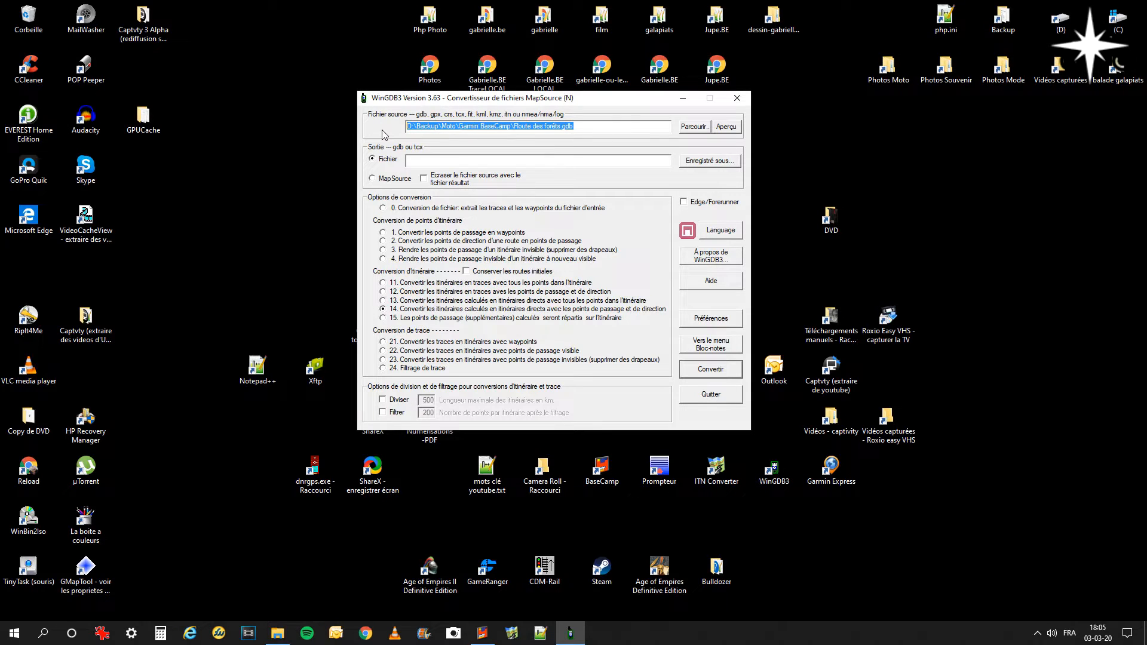
pyautogui.click(444, 159)
pyautogui.hotkey('ctrl', 'v')
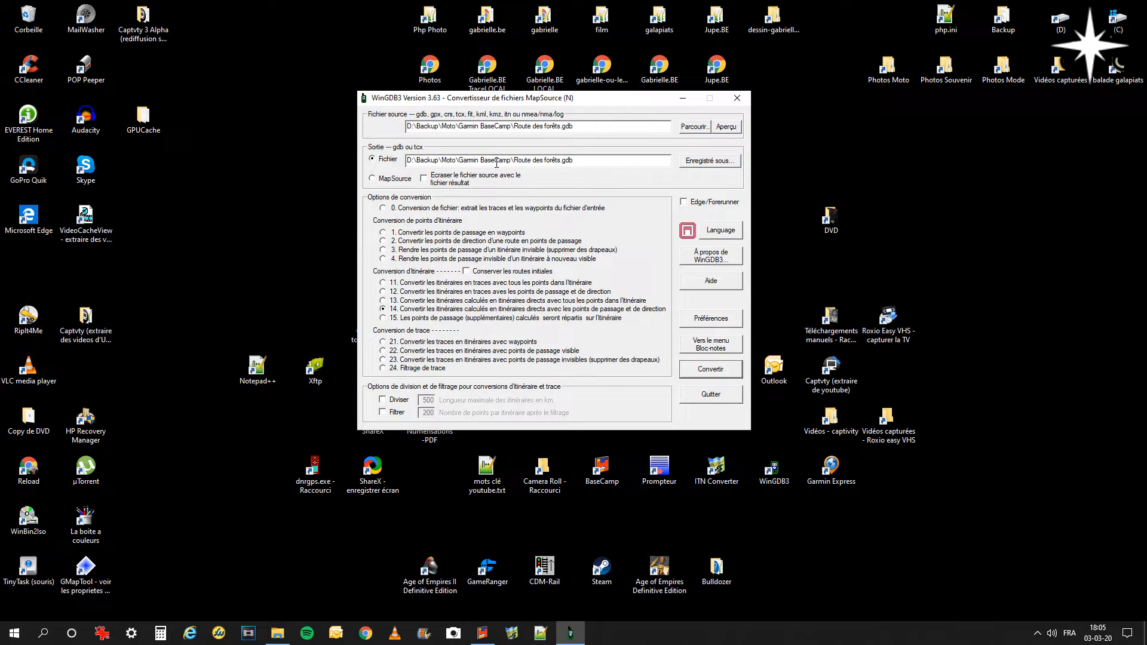
pyautogui.write('2')
pyautogui.click(724, 371)
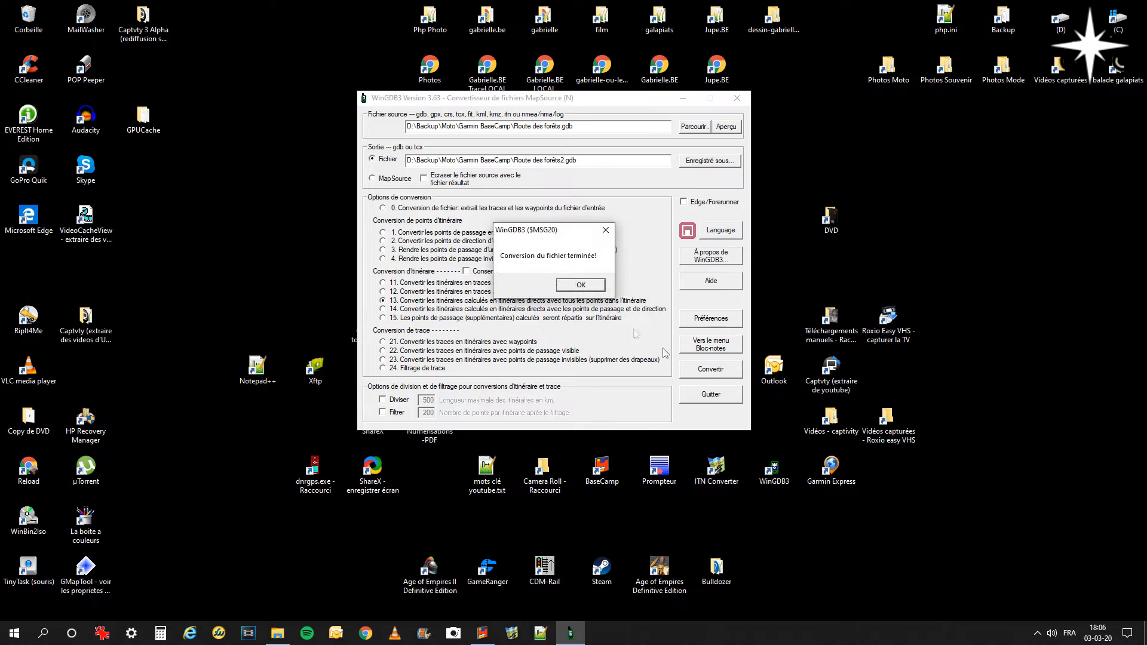
pyautogui.click(582, 286)
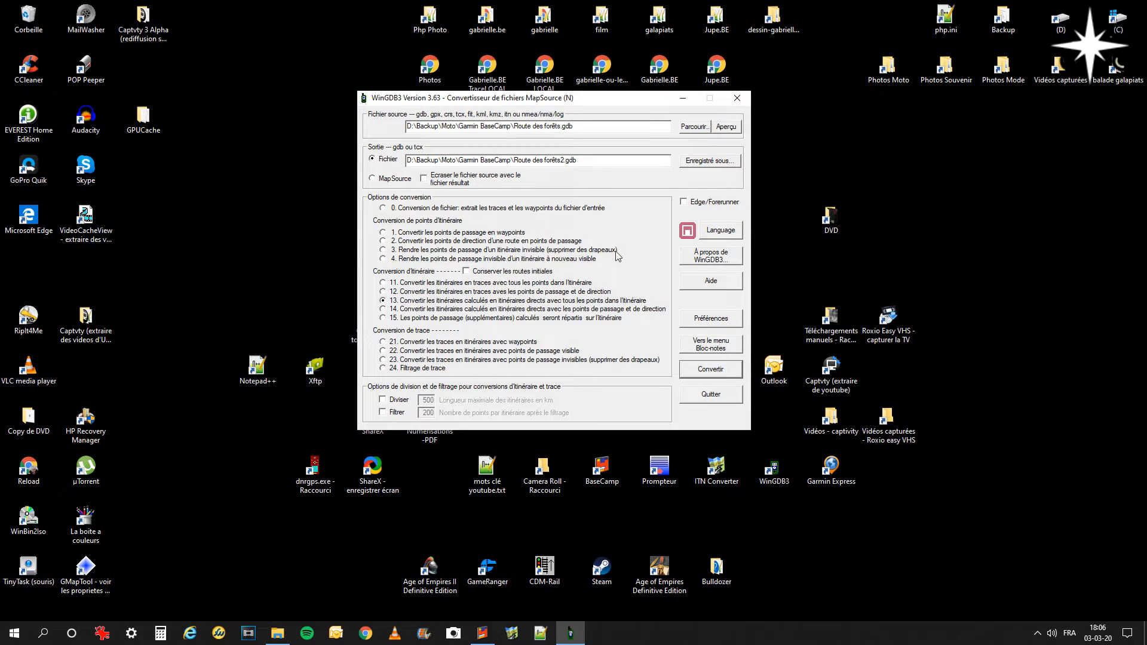
pyautogui.click(737, 101)
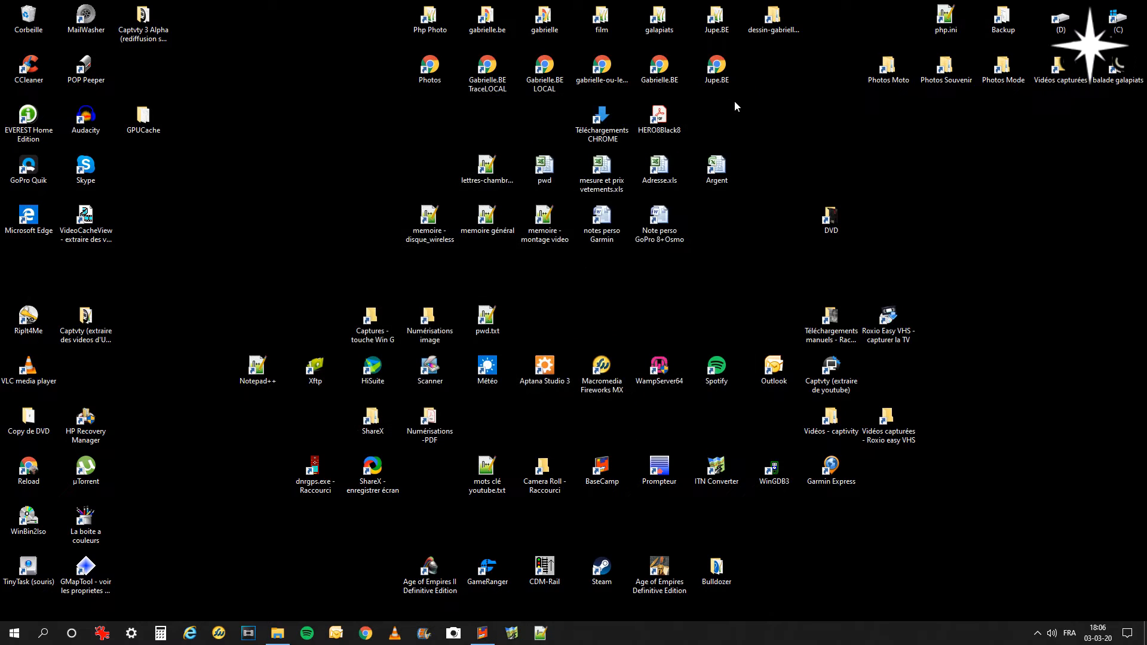
# Import Route des forêts2.gdb from the Garmin BaseCamp folder into BaseCamp's route des forêts list
pyautogui.click(270, 641)
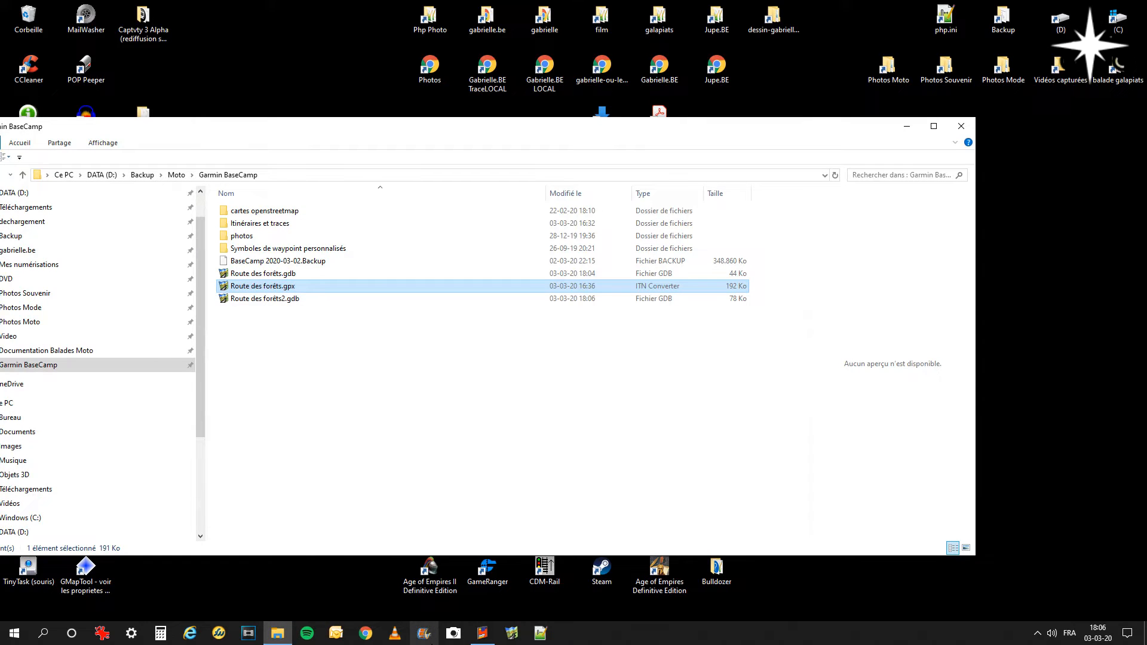
pyautogui.click(290, 301)
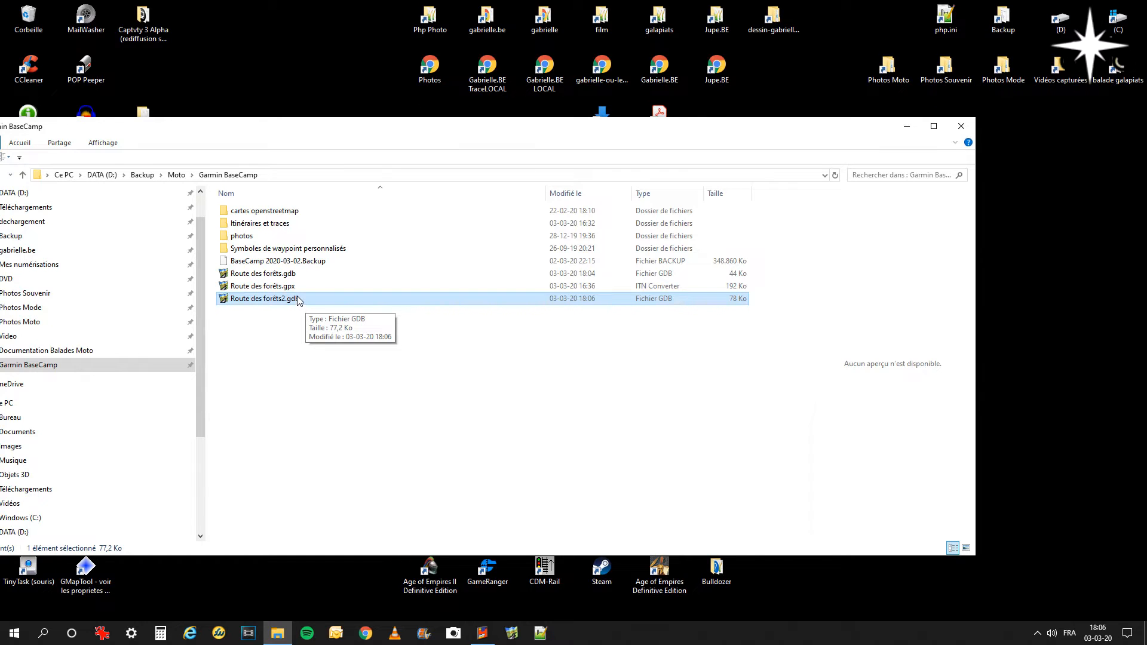
pyautogui.moveTo(299, 301)
pyautogui.mouseDown()
pyautogui.moveTo(387, 357)
pyautogui.moveTo(481, 559)
pyautogui.moveTo(486, 640)
pyautogui.moveTo(435, 417)
pyautogui.moveTo(77, 171)
pyautogui.mouseUp()
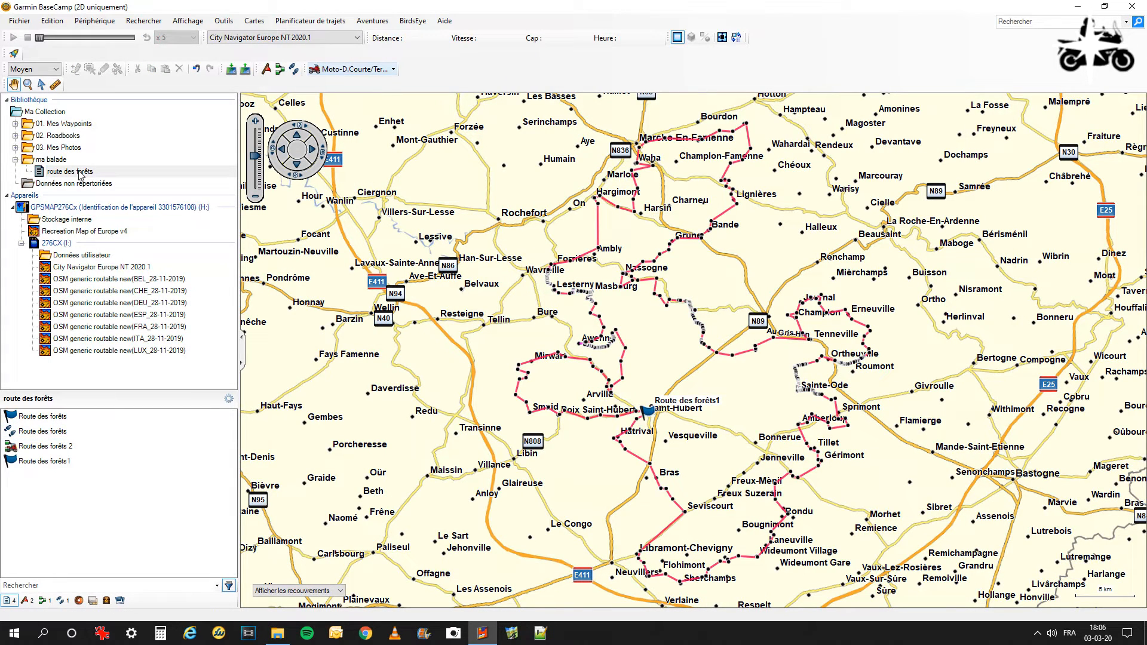
# Review the waypoints of the Route des forêts 2 itinerary and delete that itinerary from the list
pyautogui.doubleClick(68, 452)
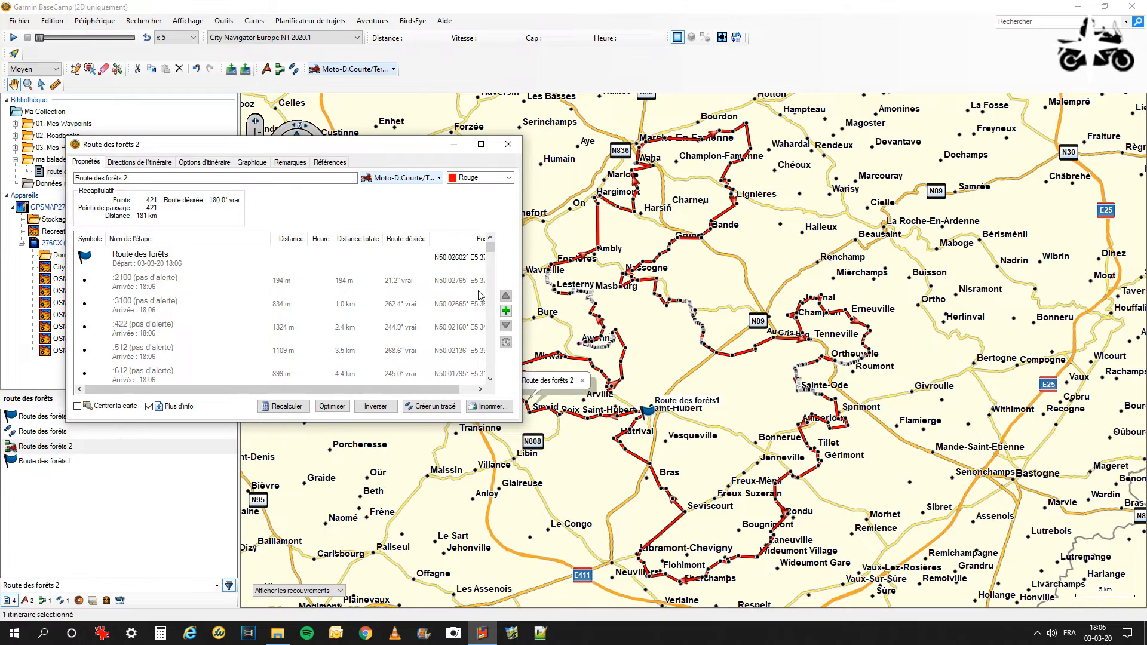
pyautogui.moveTo(491, 249)
pyautogui.mouseDown()
pyautogui.moveTo(502, 378)
pyautogui.moveTo(499, 247)
pyautogui.mouseUp()
pyautogui.click(511, 145)
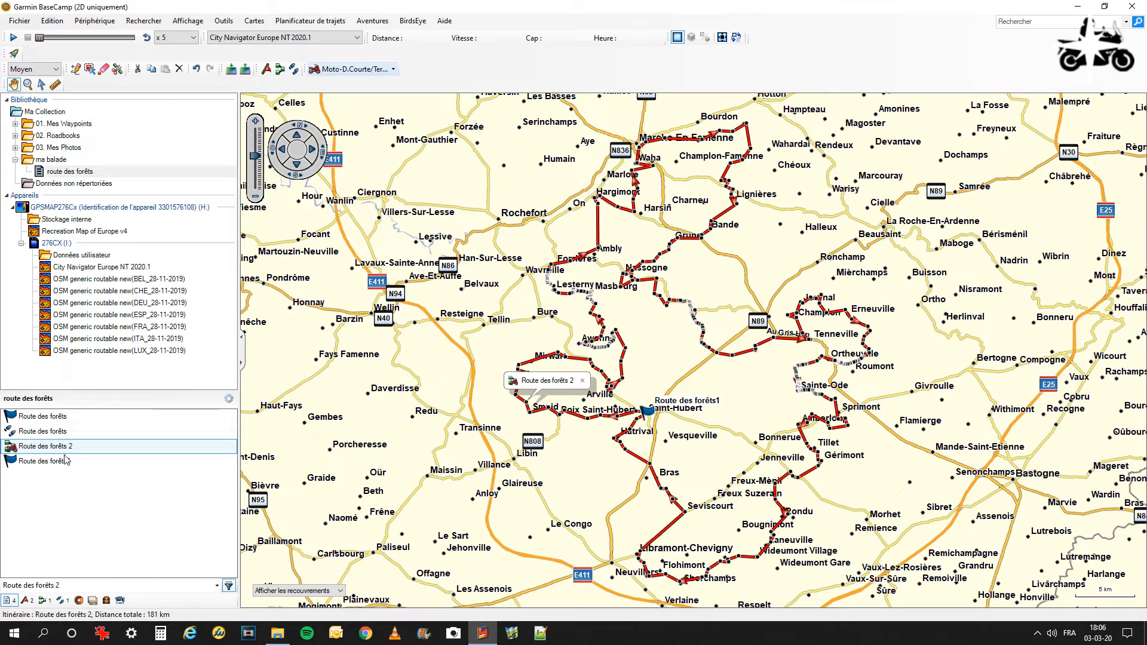
pyautogui.press('Delete')
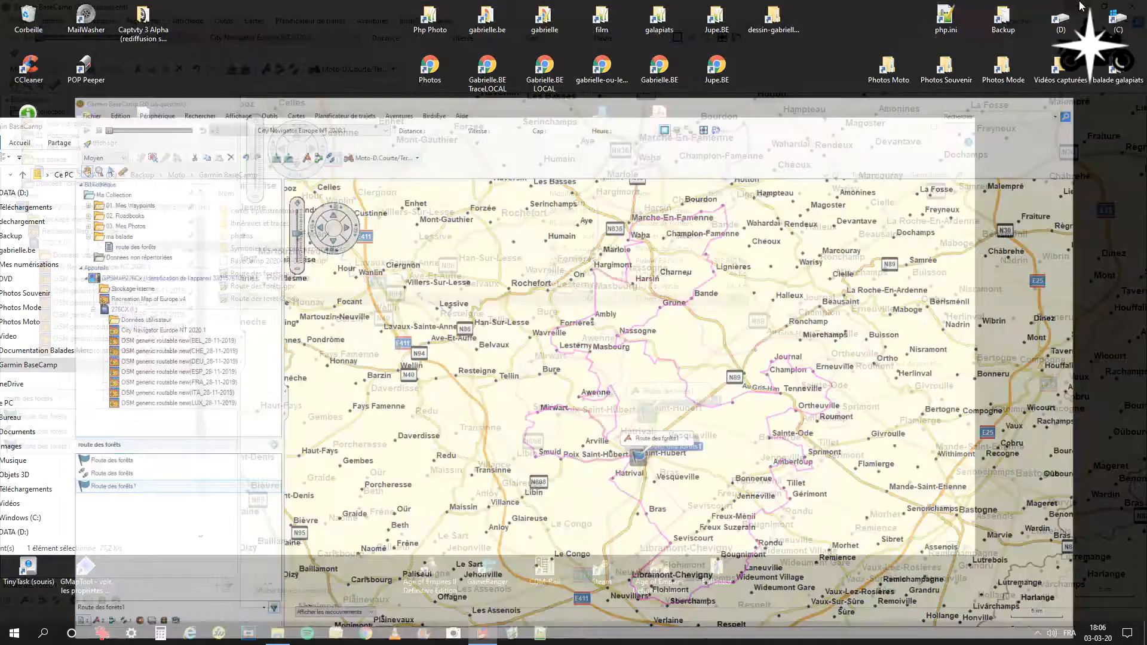
# Switch to WinGDB3 and load Route des forêts.gdb from the Garmin BaseCamp folder as the source file again
pyautogui.click(1078, 7)
pyautogui.click(912, 124)
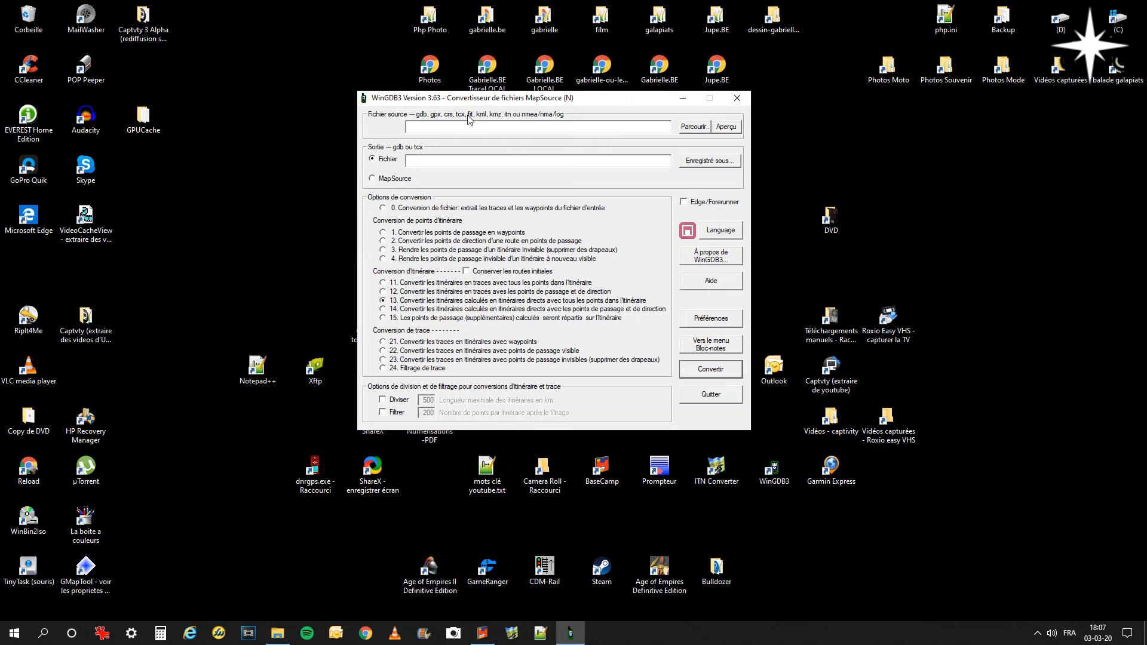
pyautogui.click(693, 126)
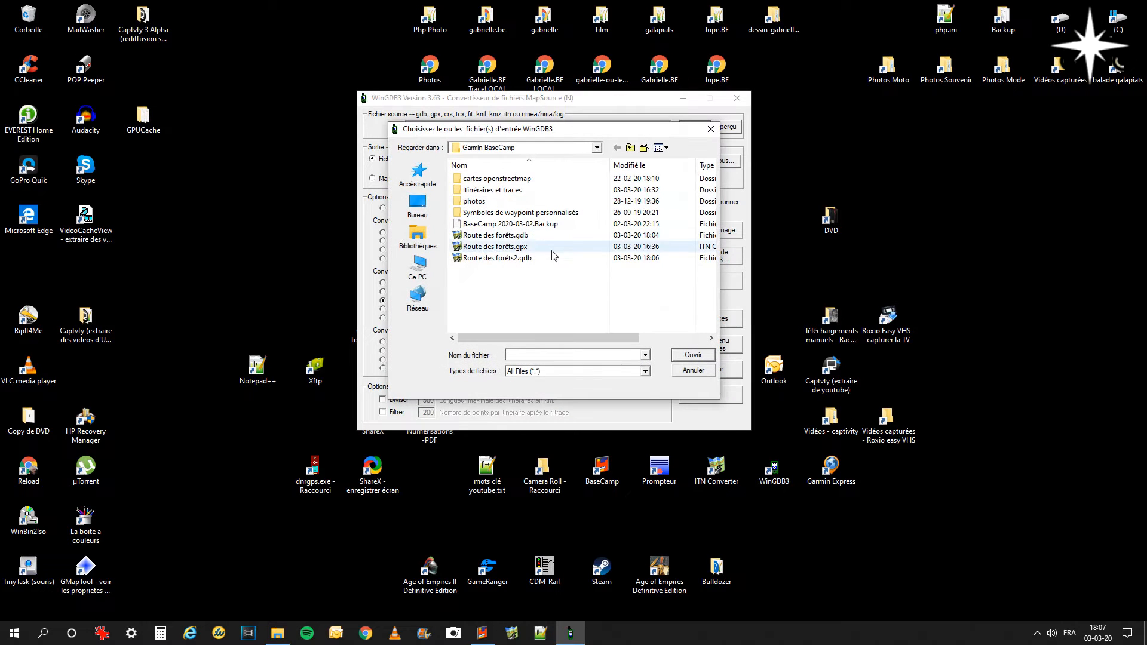
pyautogui.click(526, 235)
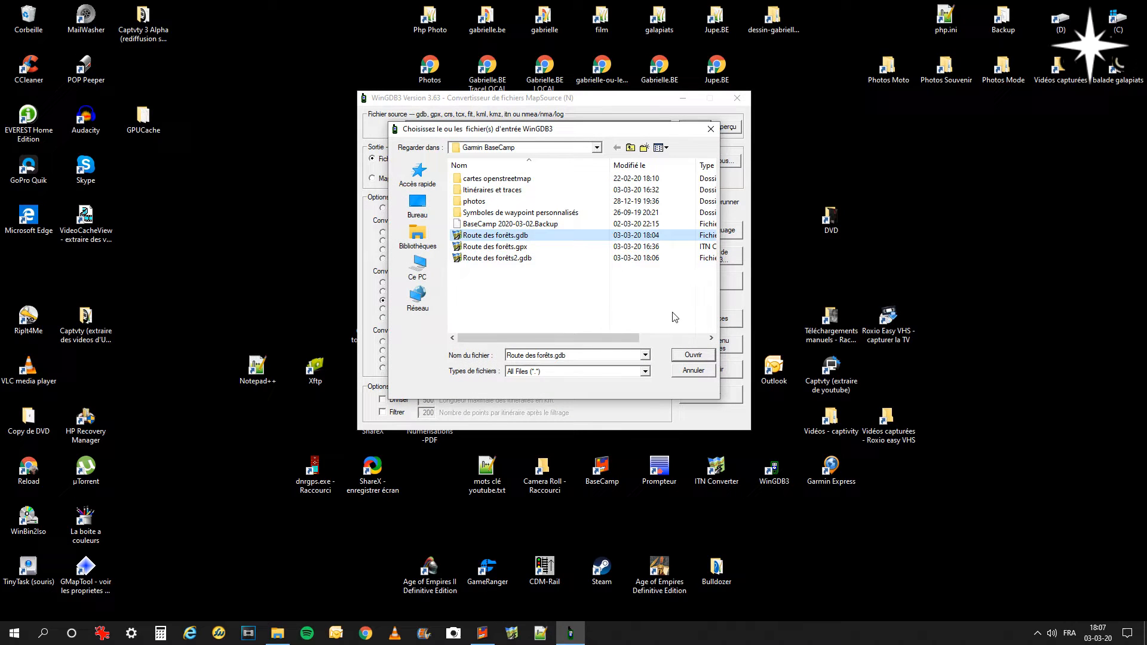
pyautogui.click(694, 355)
# Set the output file to Route des forêts2.gdb in the same folder as the source, reusing the source path
pyautogui.moveTo(575, 126); pyautogui.dragTo(394, 126)
pyautogui.hotkey('ctrl', 'c')
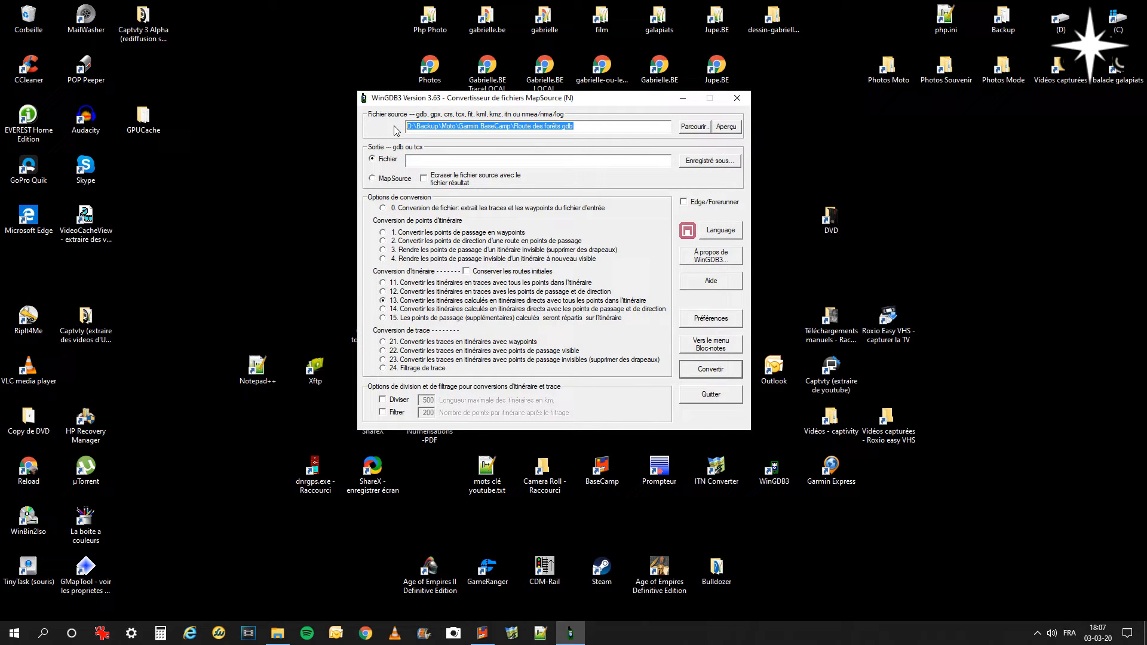
pyautogui.click(454, 161)
pyautogui.hotkey('ctrl', 'v')
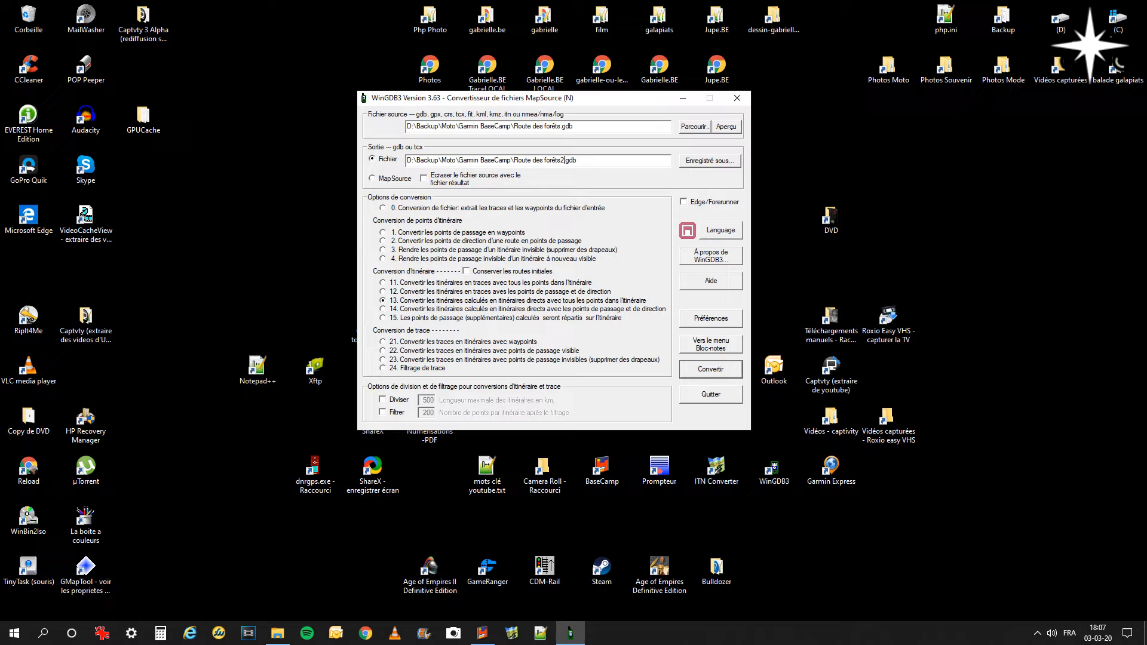
# Enable filtering to 200 points per itinerary, convert the file with option 13, and close the converter
pyautogui.click(383, 412)
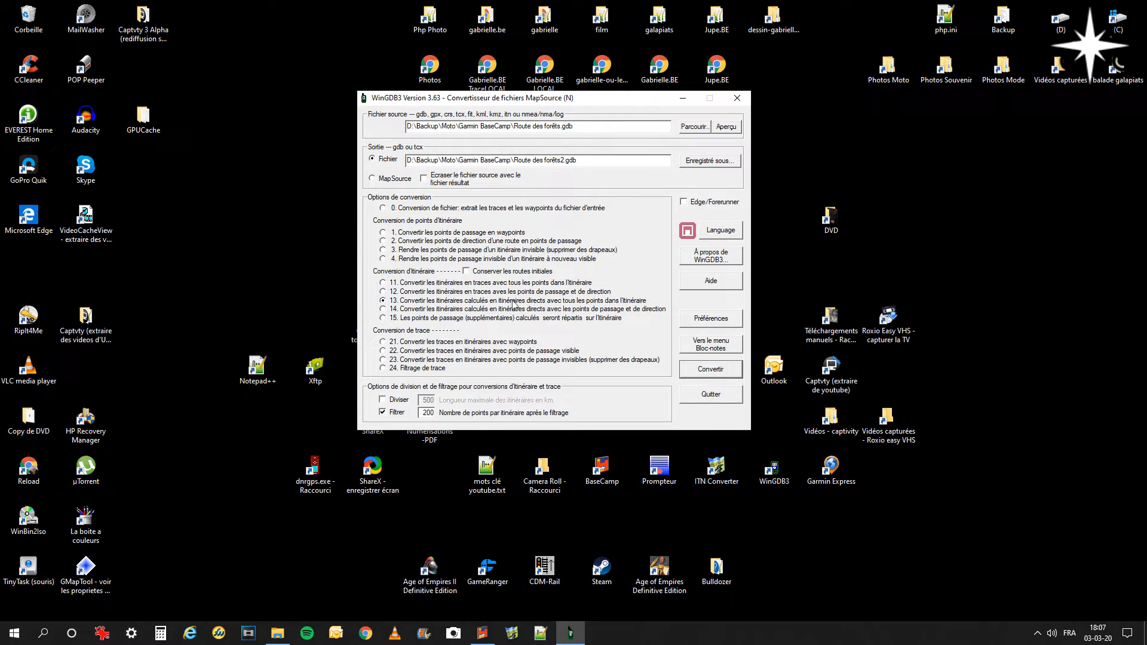
pyautogui.click(729, 371)
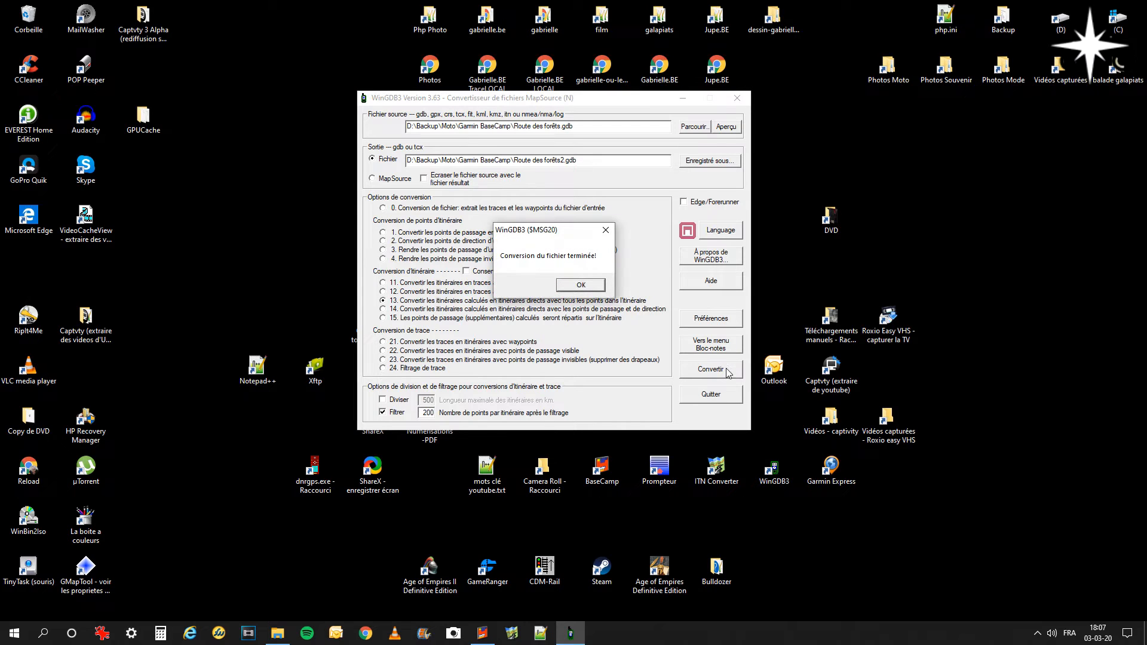
pyautogui.click(590, 283)
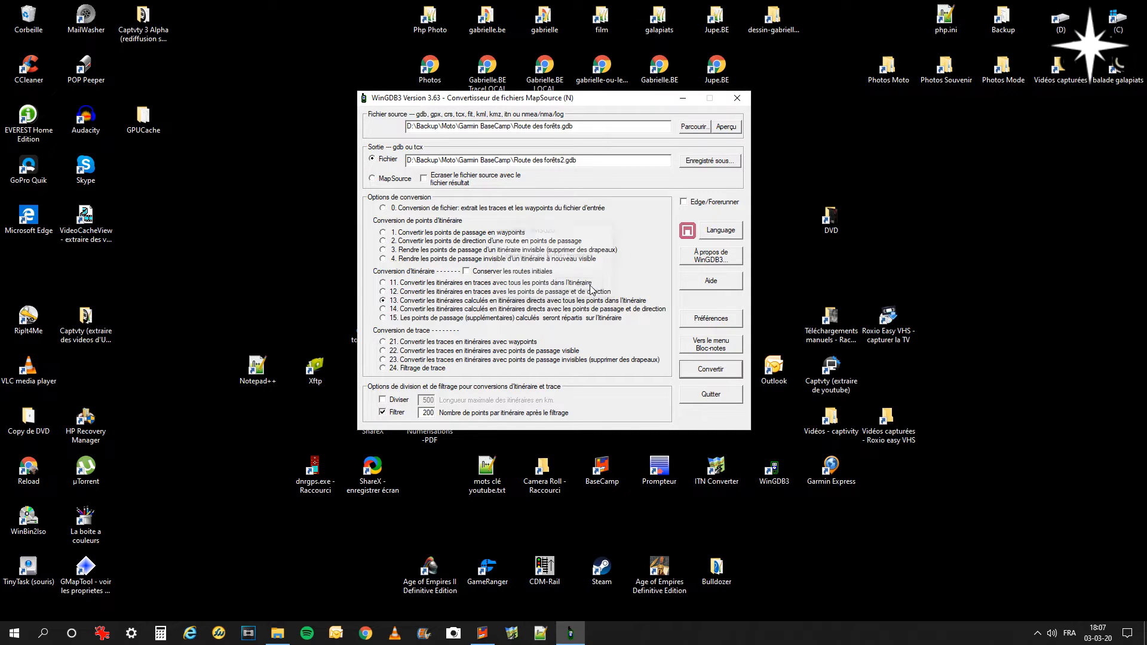
pyautogui.click(737, 99)
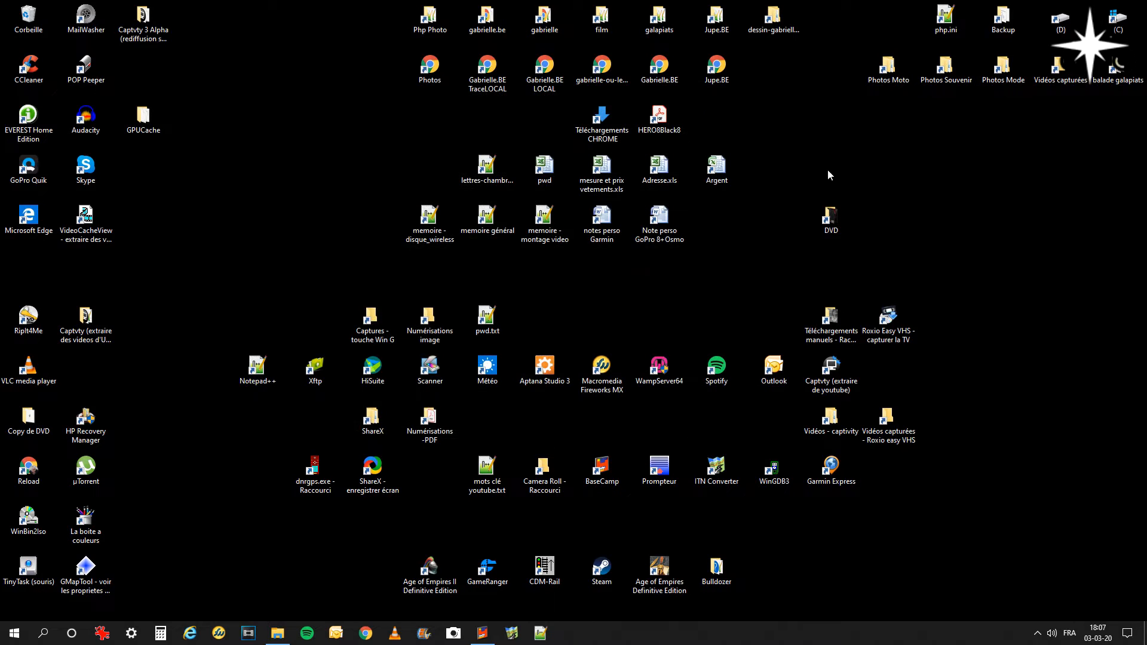
# Import the newly converted Route des forêts2.gdb from the Garmin BaseCamp folder into BaseCamp's route des forêts list
pyautogui.click(278, 634)
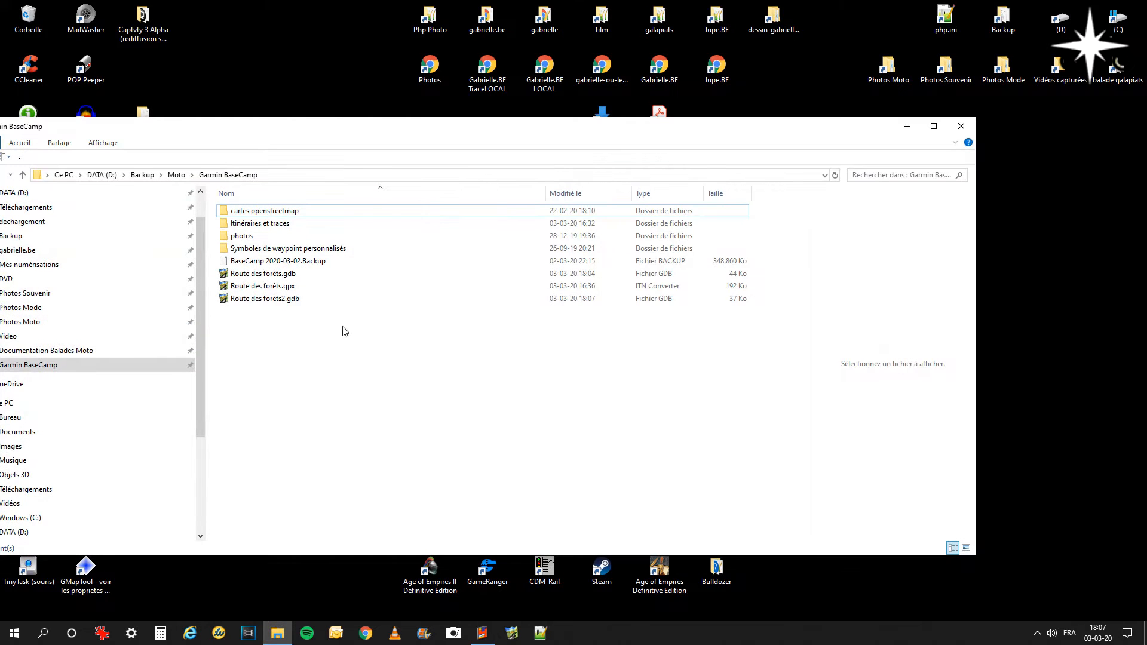
pyautogui.click(291, 298)
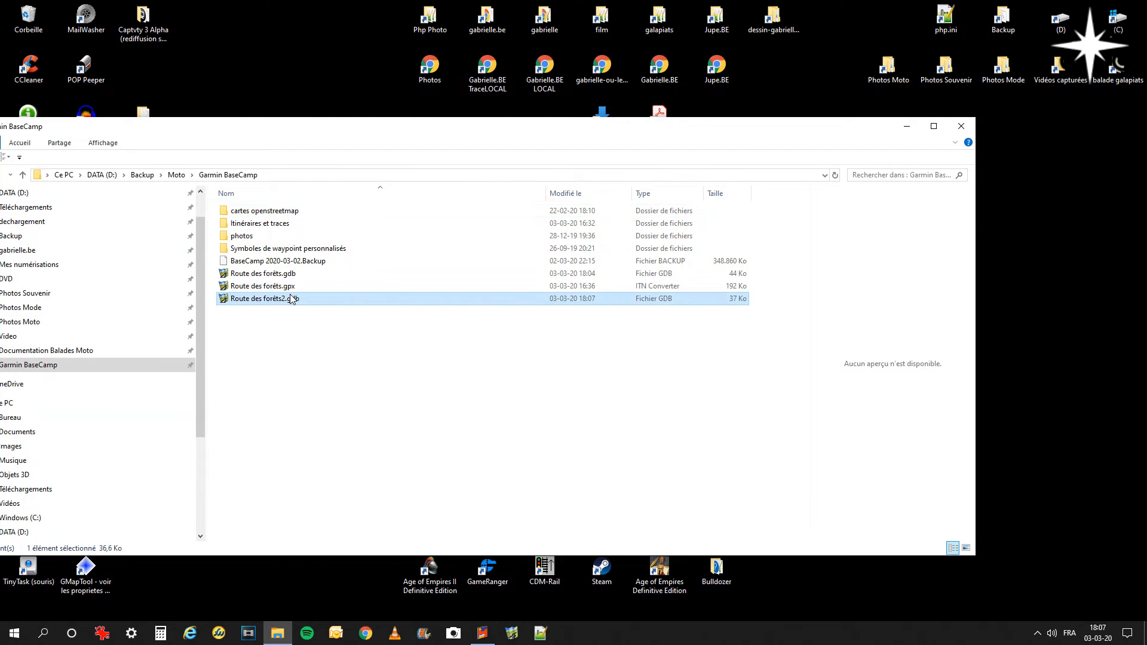
pyautogui.moveTo(283, 300)
pyautogui.mouseDown()
pyautogui.moveTo(469, 550)
pyautogui.moveTo(486, 615)
pyautogui.moveTo(326, 249)
pyautogui.moveTo(82, 175)
pyautogui.mouseUp()
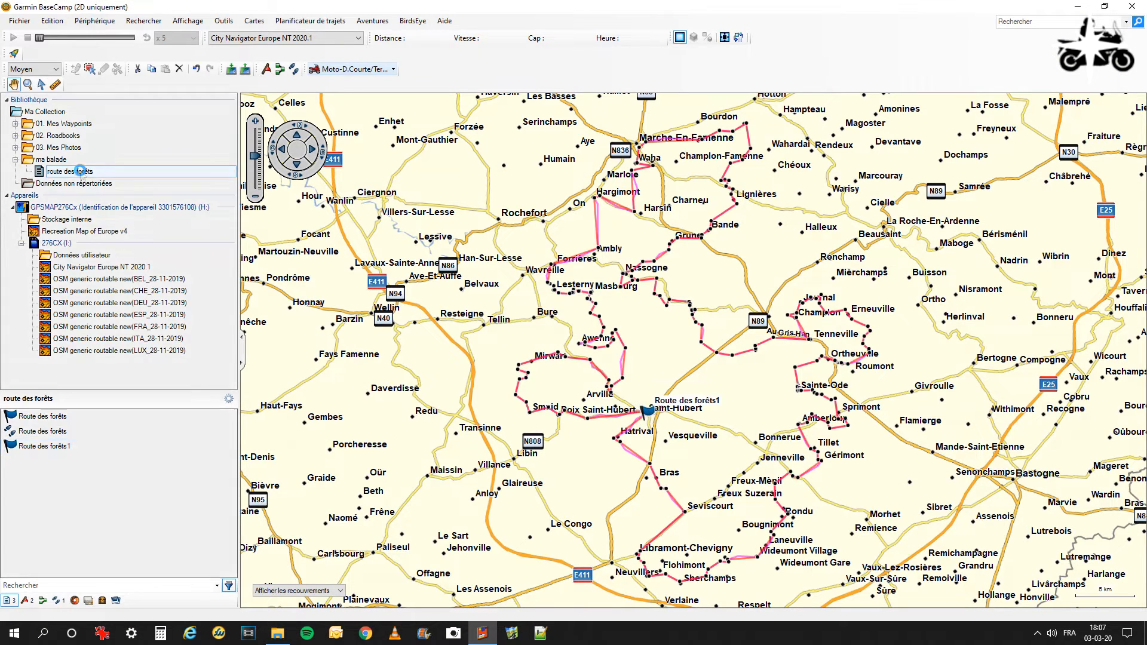
# Check the point summary and waypoints in the properties of the Route des forêts 3 itinerary
pyautogui.click(58, 453)
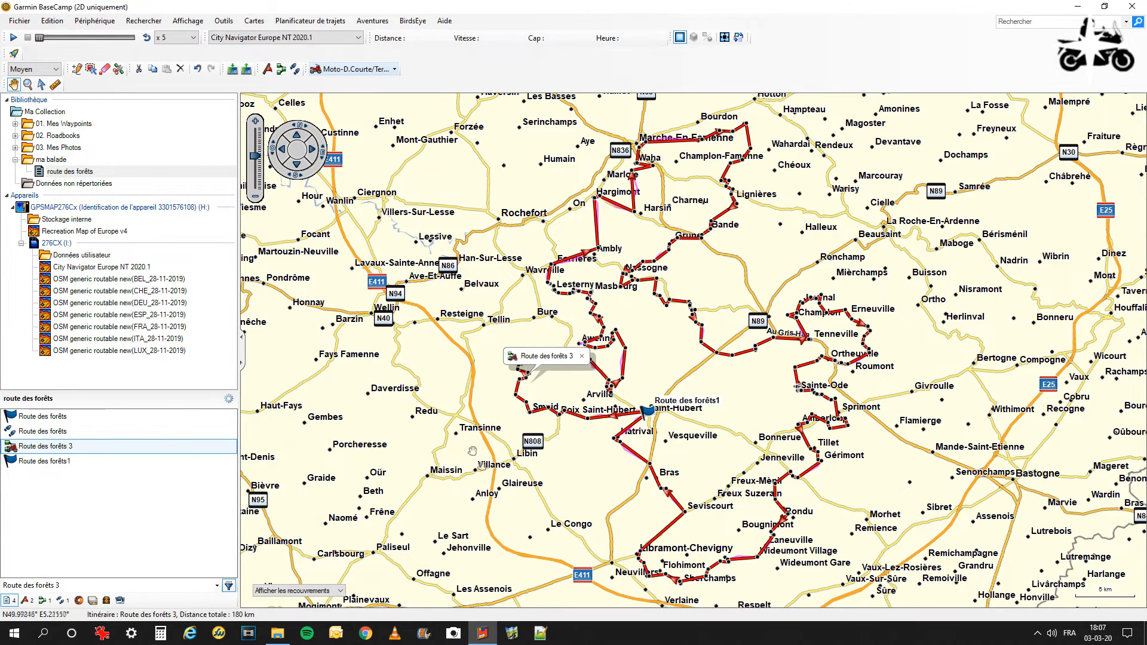
pyautogui.doubleClick(53, 446)
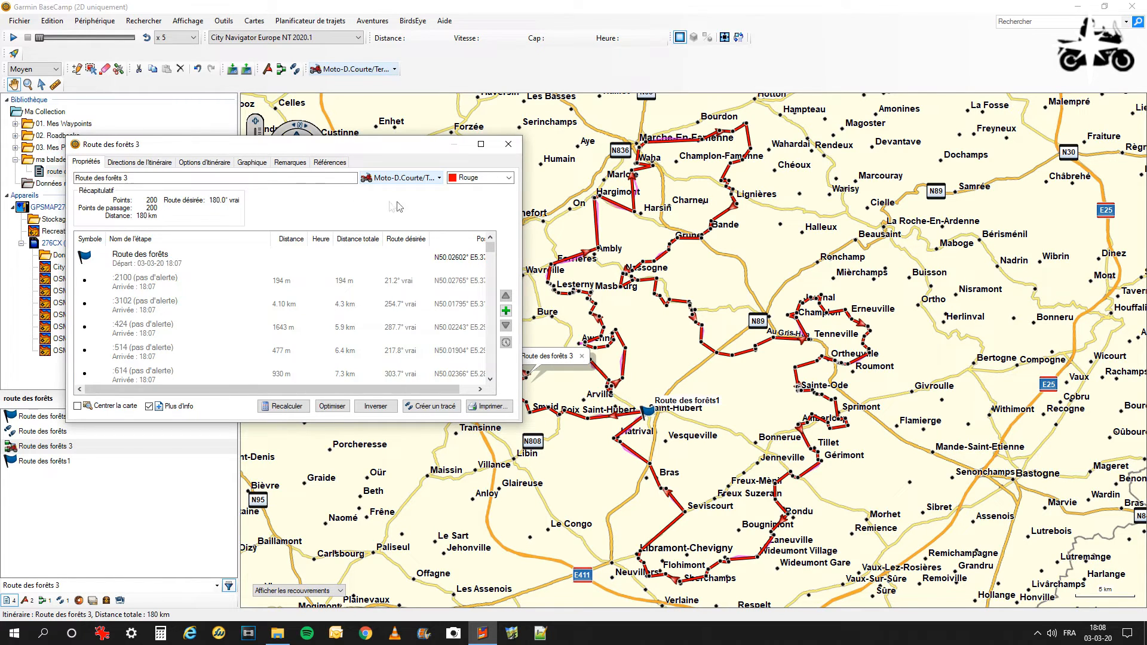
pyautogui.moveTo(421, 144); pyautogui.dragTo(460, 246)
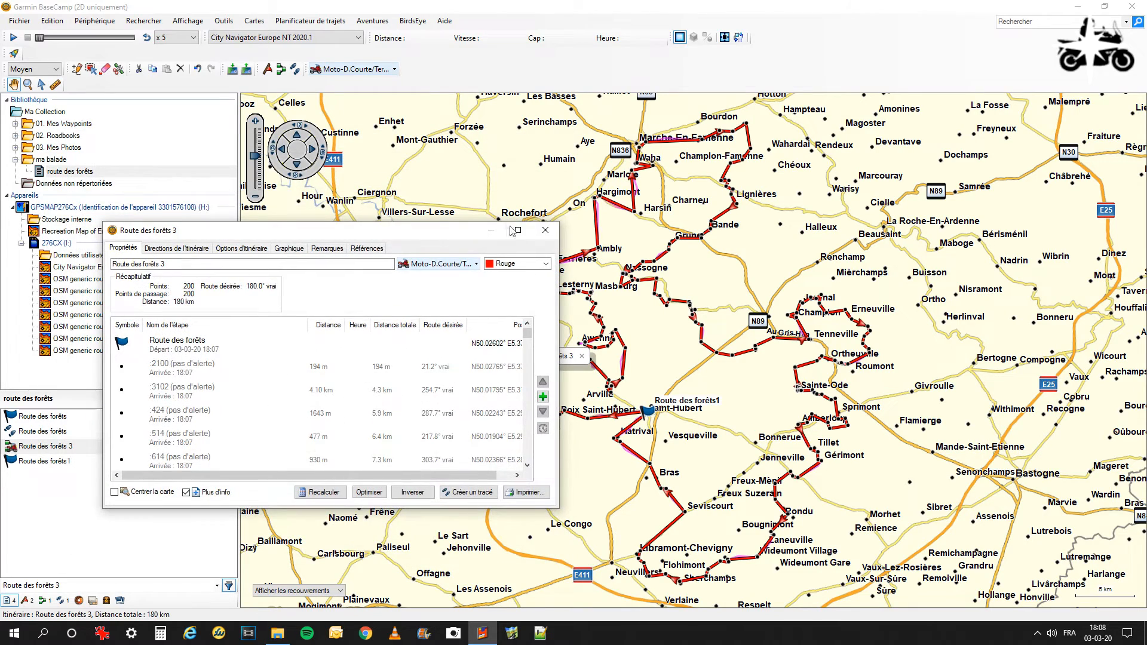
pyautogui.click(545, 230)
# Compare the Route des forêts track with the Route des forêts 3 itinerary on the map by alternately selecting each
pyautogui.click(54, 434)
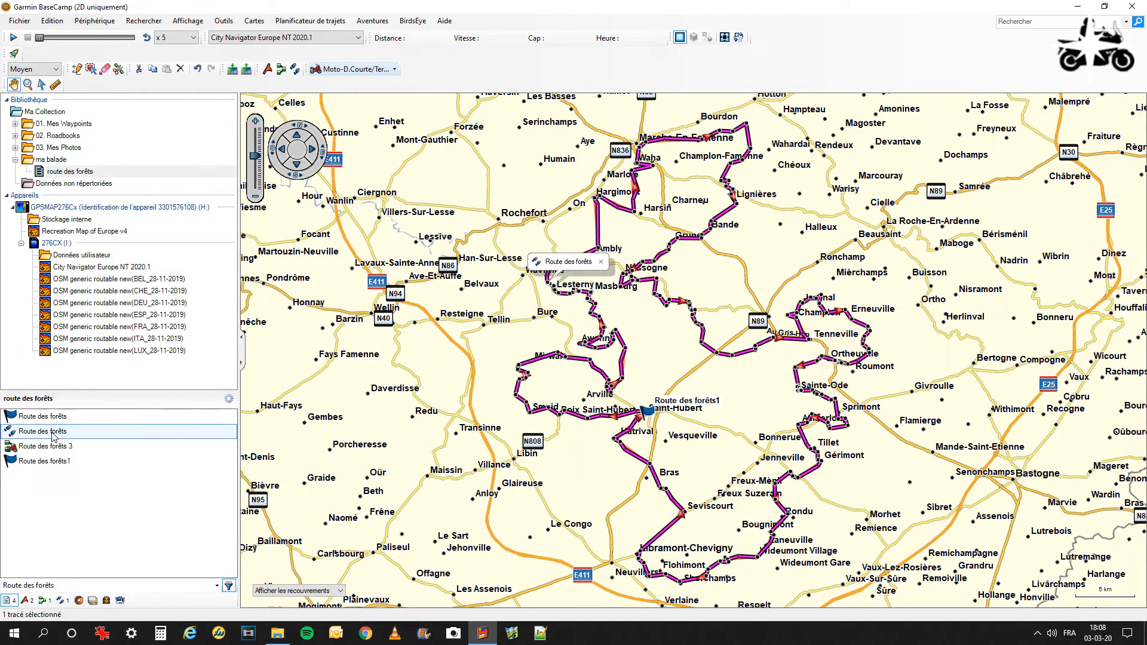
pyautogui.click(69, 448)
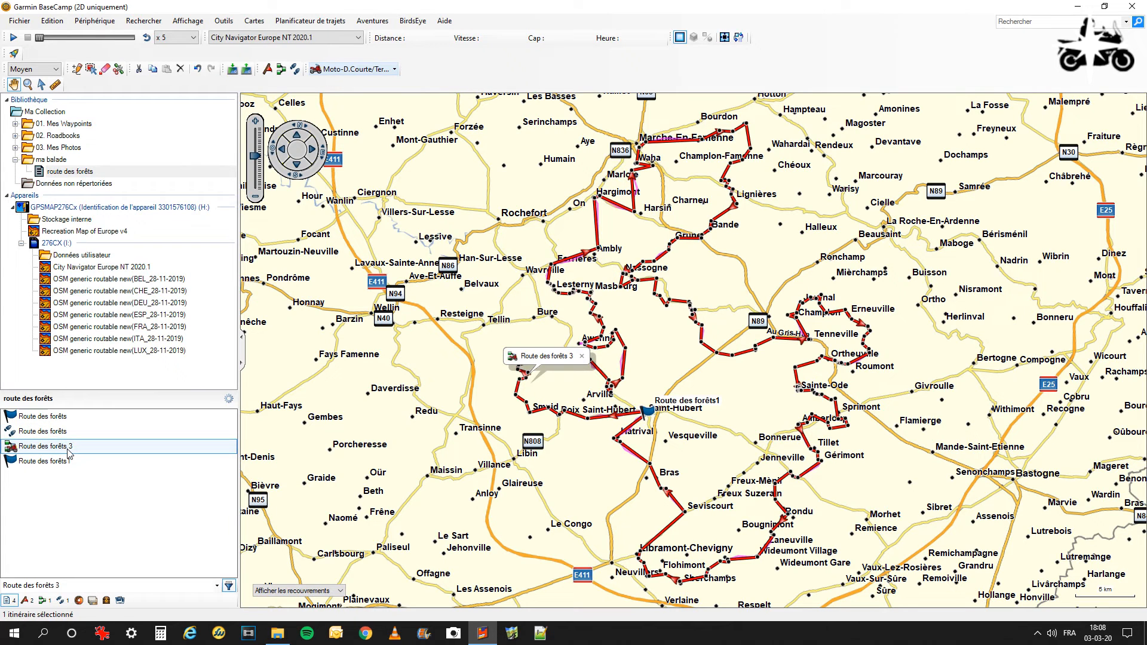
pyautogui.click(55, 432)
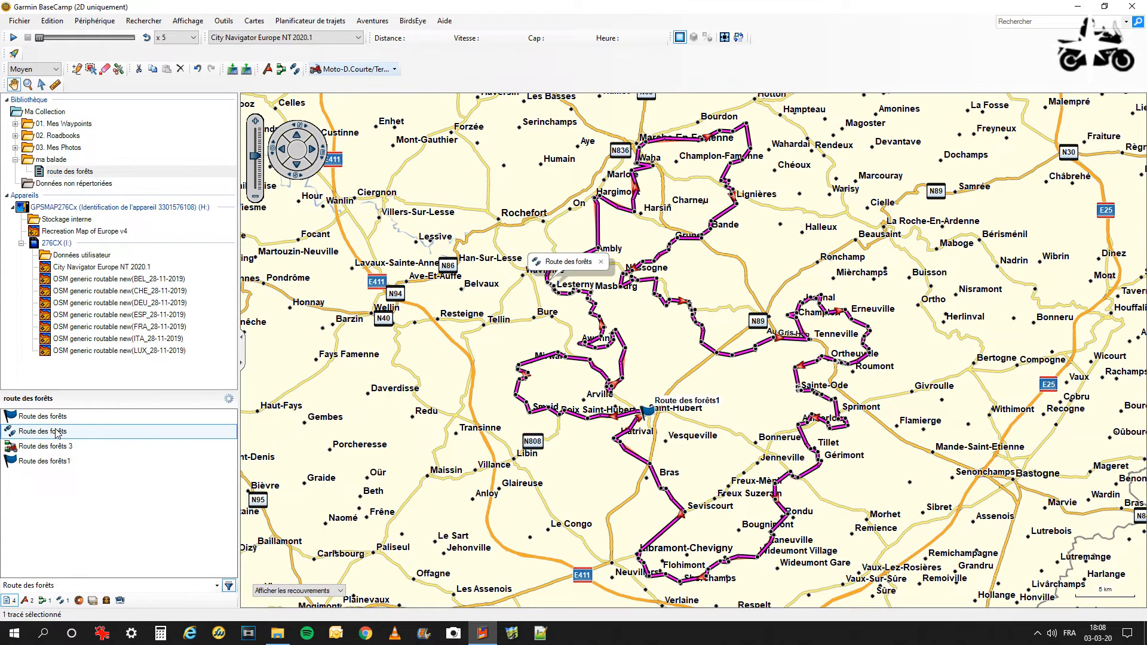
pyautogui.click(64, 448)
pyautogui.click(54, 433)
pyautogui.click(61, 449)
pyautogui.click(55, 432)
pyautogui.click(62, 449)
# Recalculate the Route des forêts 3 itinerary with its motorcycle profile and close its properties
pyautogui.doubleClick(62, 449)
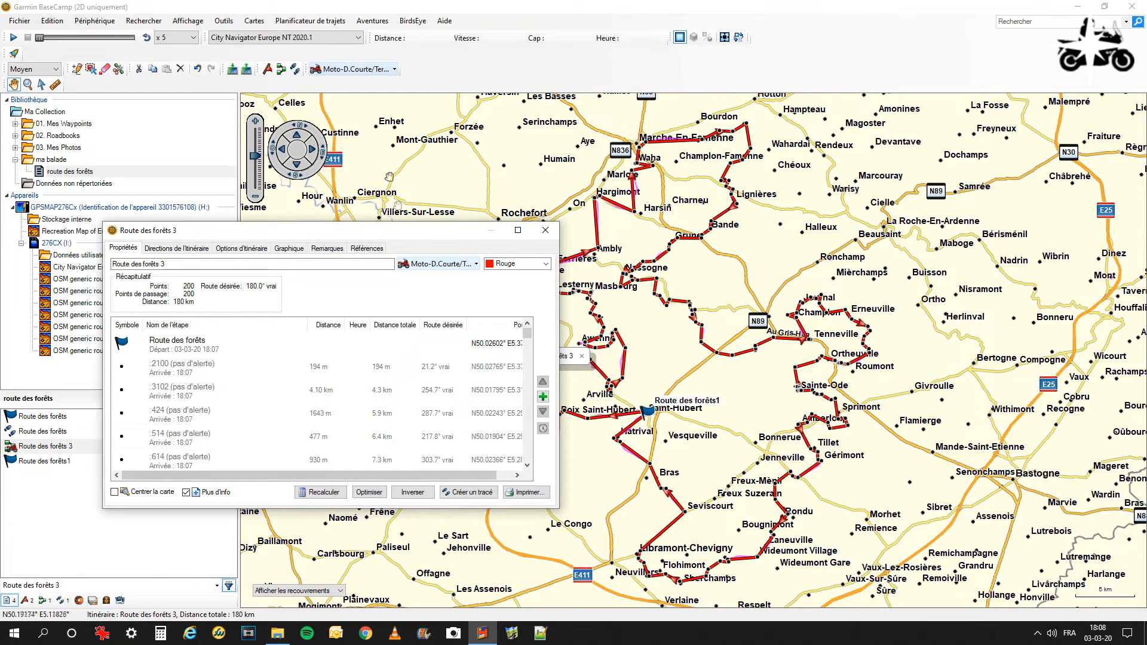
pyautogui.moveTo(409, 234); pyautogui.dragTo(345, 97)
pyautogui.click(263, 348)
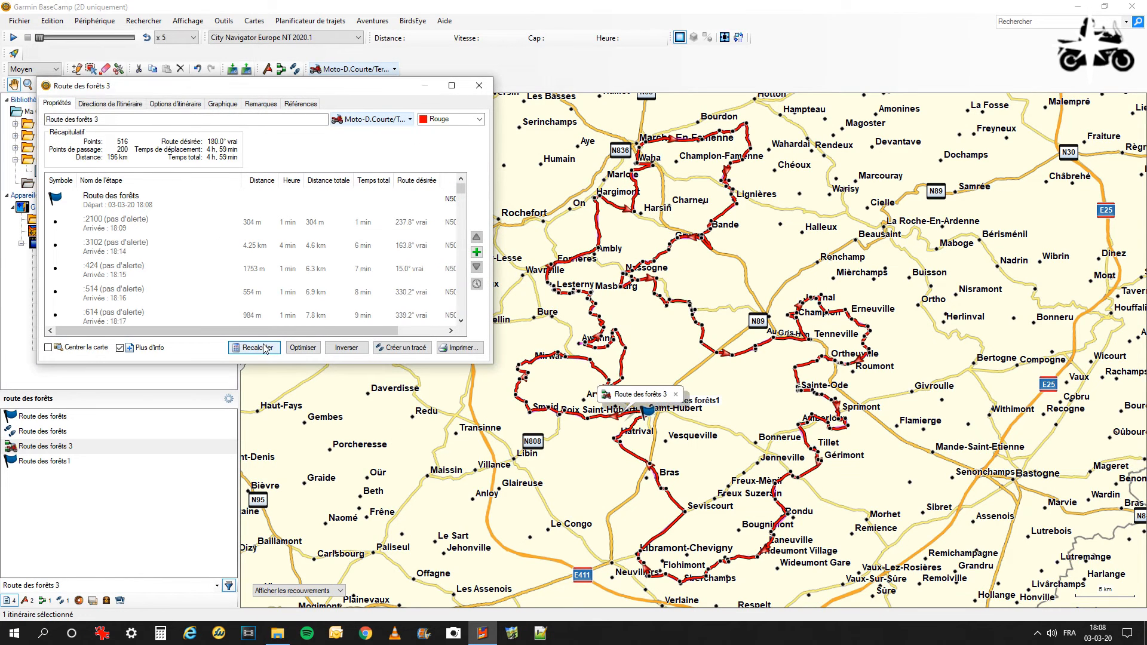
pyautogui.click(479, 86)
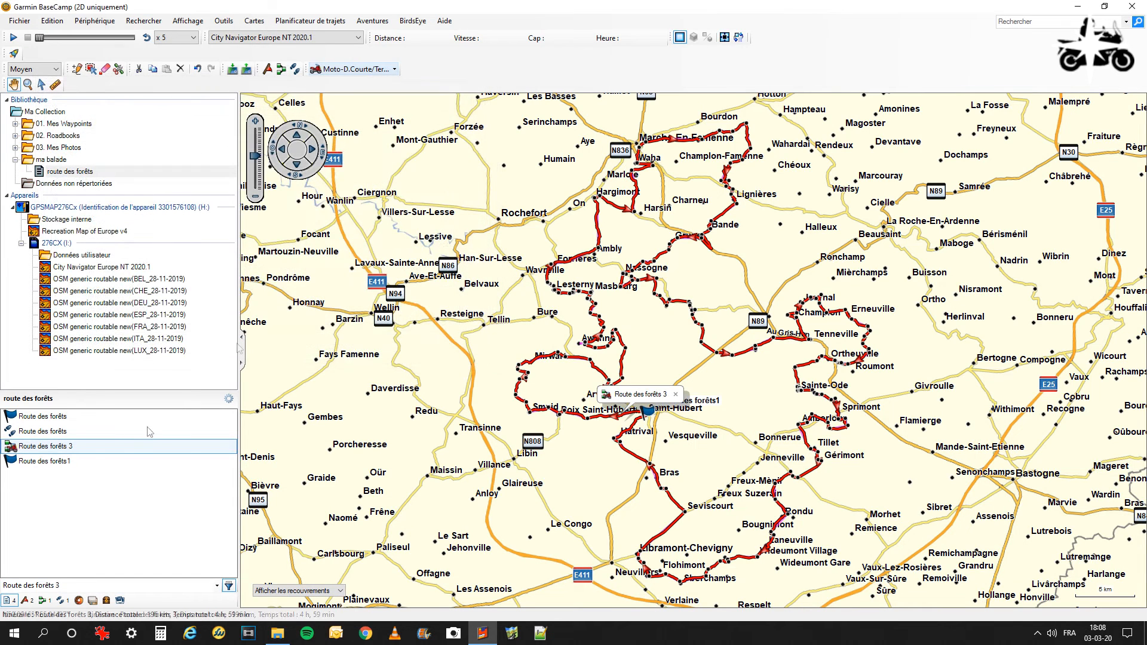
# Review the recalculated summary and the list of route points of the Route des forêts 3 itinerary
pyautogui.click(69, 461)
pyautogui.click(65, 449)
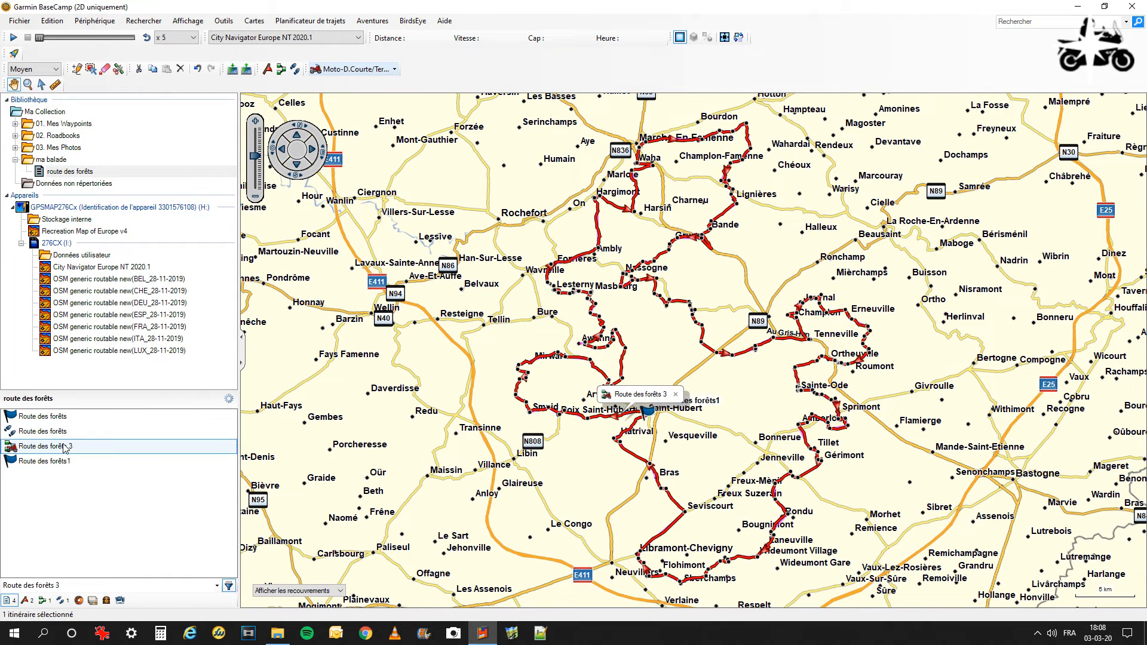
pyautogui.doubleClick(64, 448)
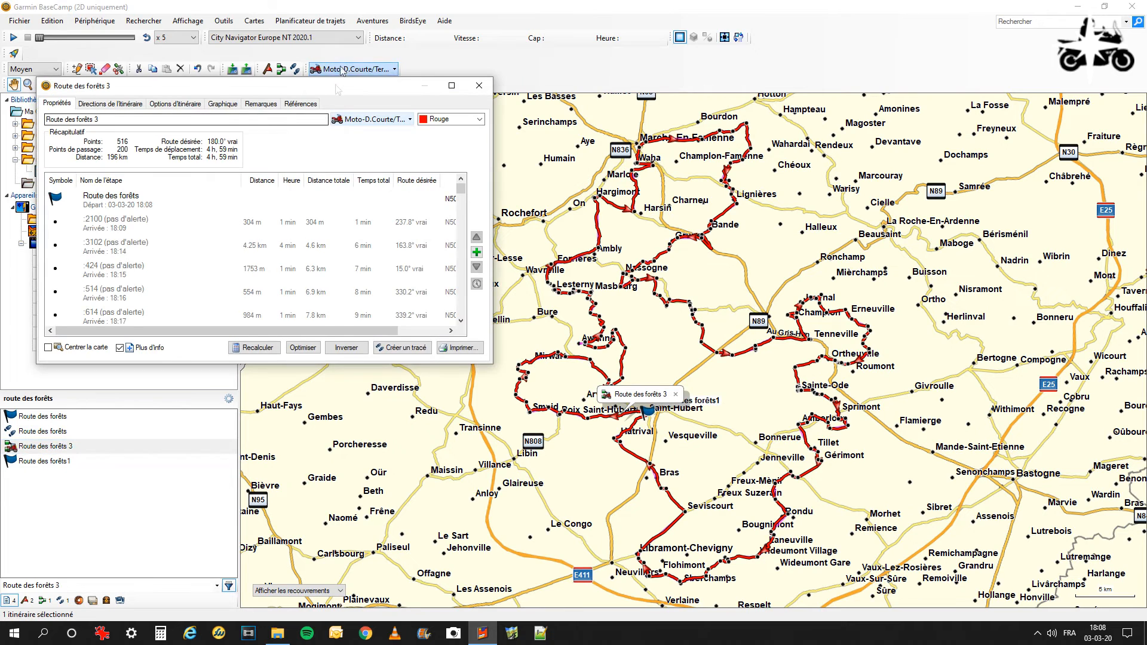
pyautogui.moveTo(310, 89); pyautogui.dragTo(524, 110)
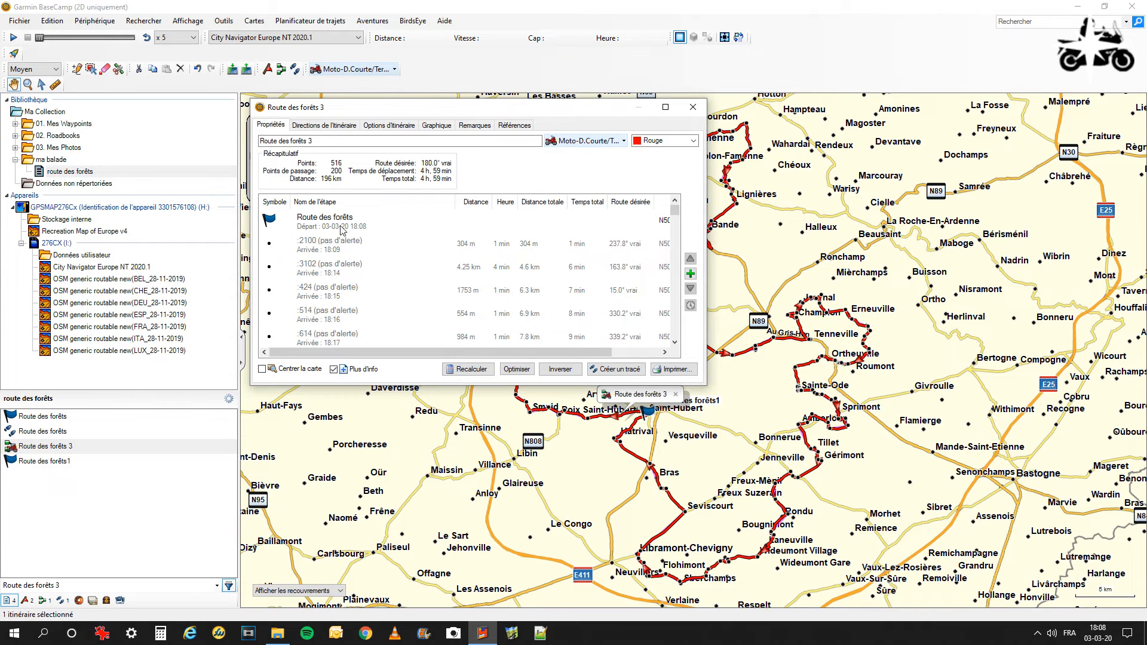
pyautogui.moveTo(675, 212); pyautogui.dragTo(677, 290)
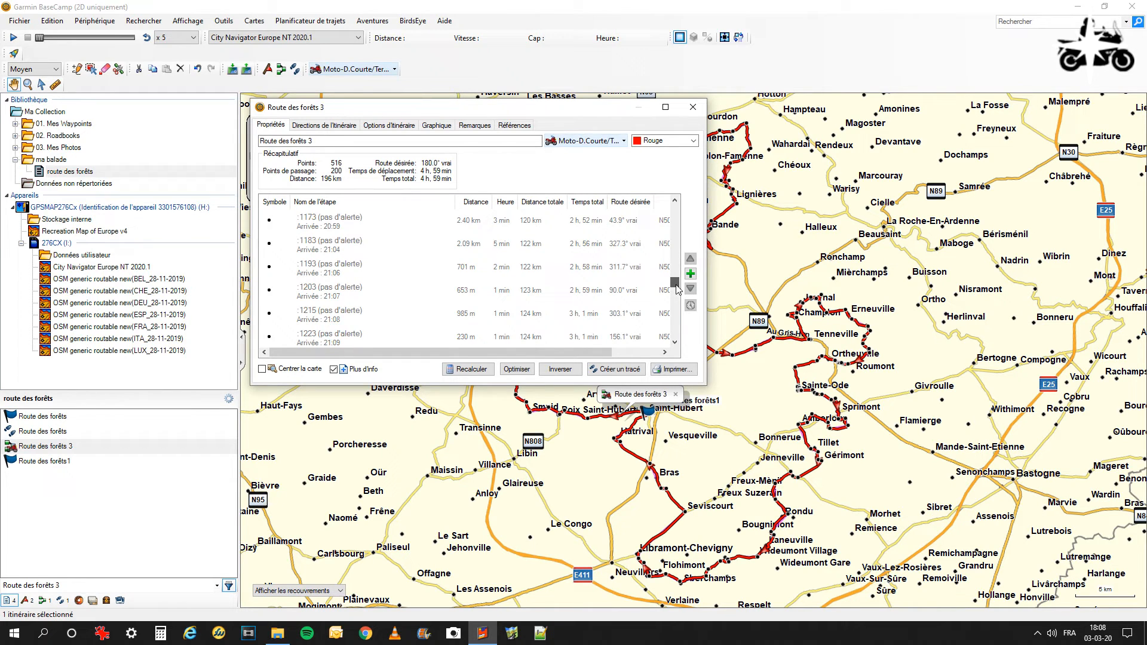
pyautogui.moveTo(677, 286)
pyautogui.mouseDown()
pyautogui.moveTo(677, 263)
pyautogui.moveTo(676, 281)
pyautogui.mouseUp()
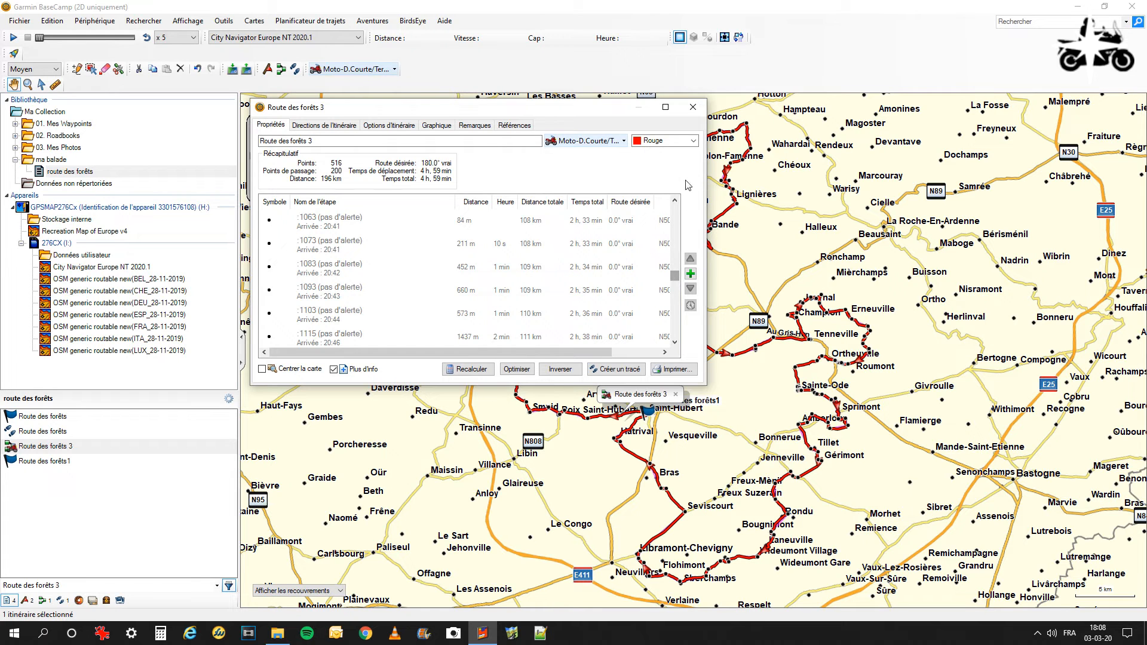
pyautogui.click(697, 113)
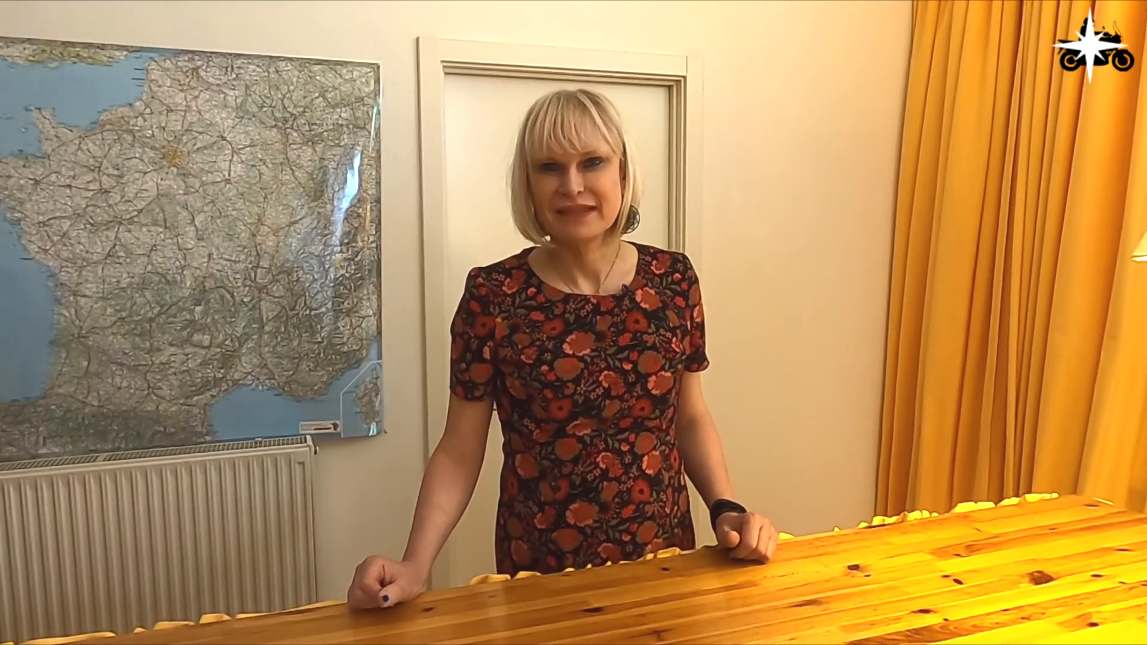